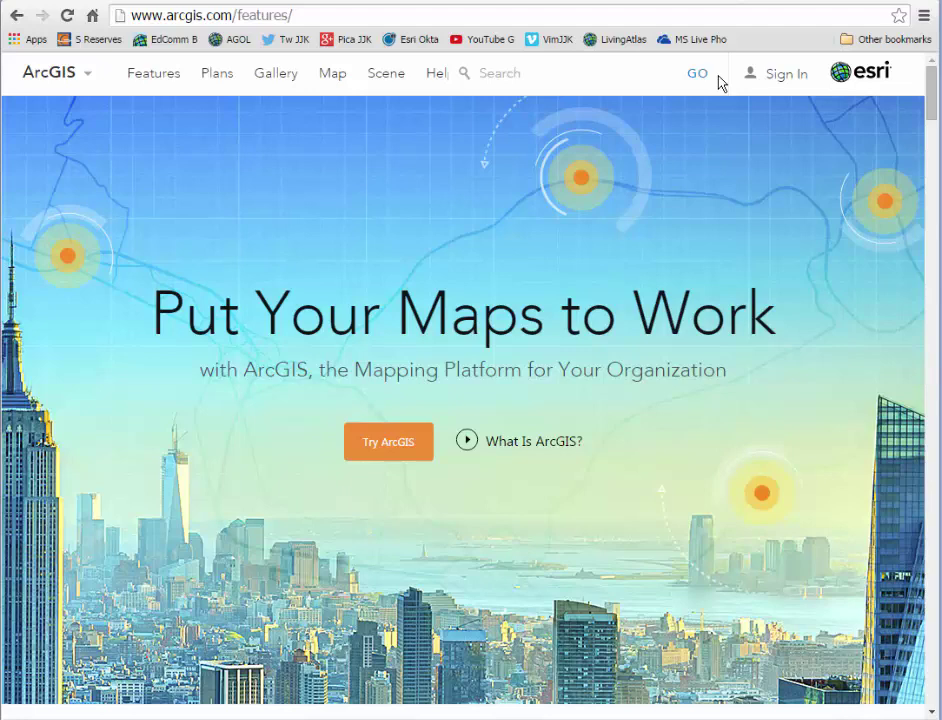
Search the ArcGIS Online site for 'plates 4 types'.
{"action": "left_click", "coordinate": [504, 74]}
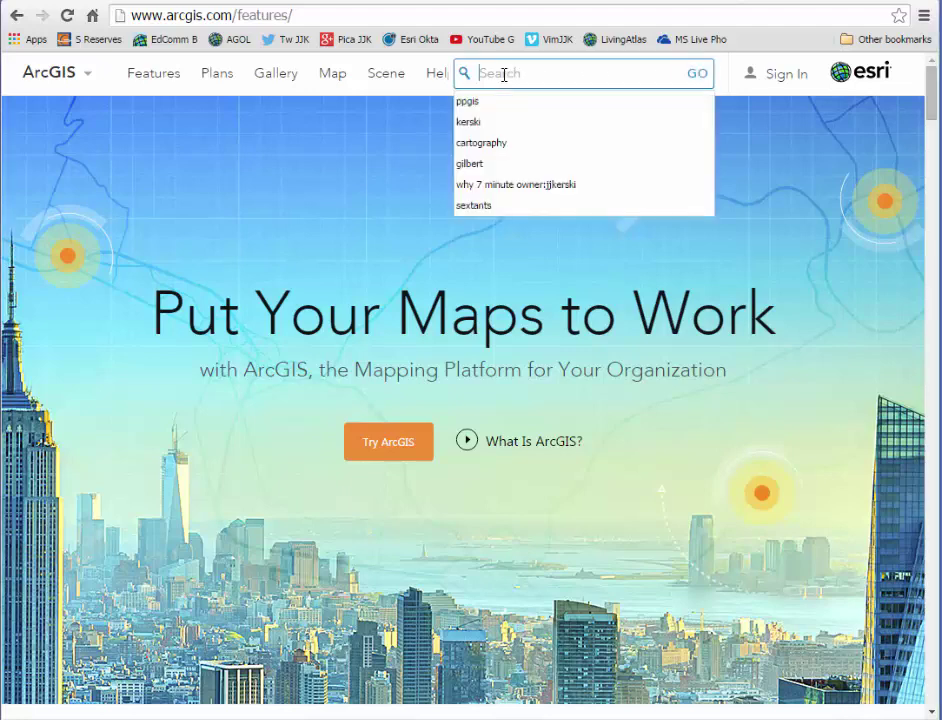
{"action": "type", "text": "pla"}
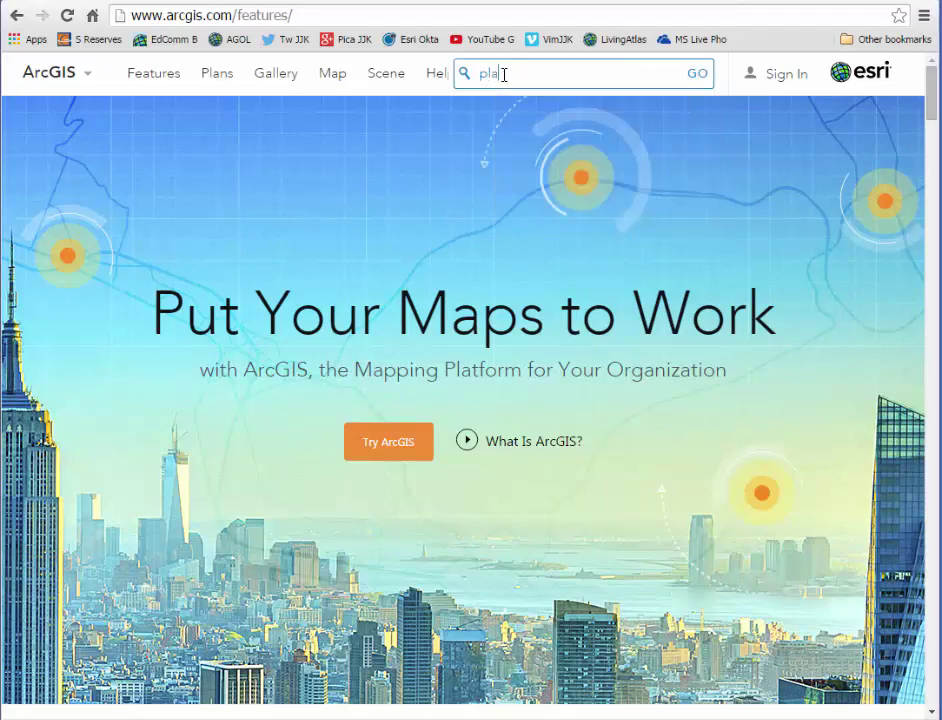
{"action": "type", "text": "tes 4 types"}
{"action": "key", "text": "Return"}
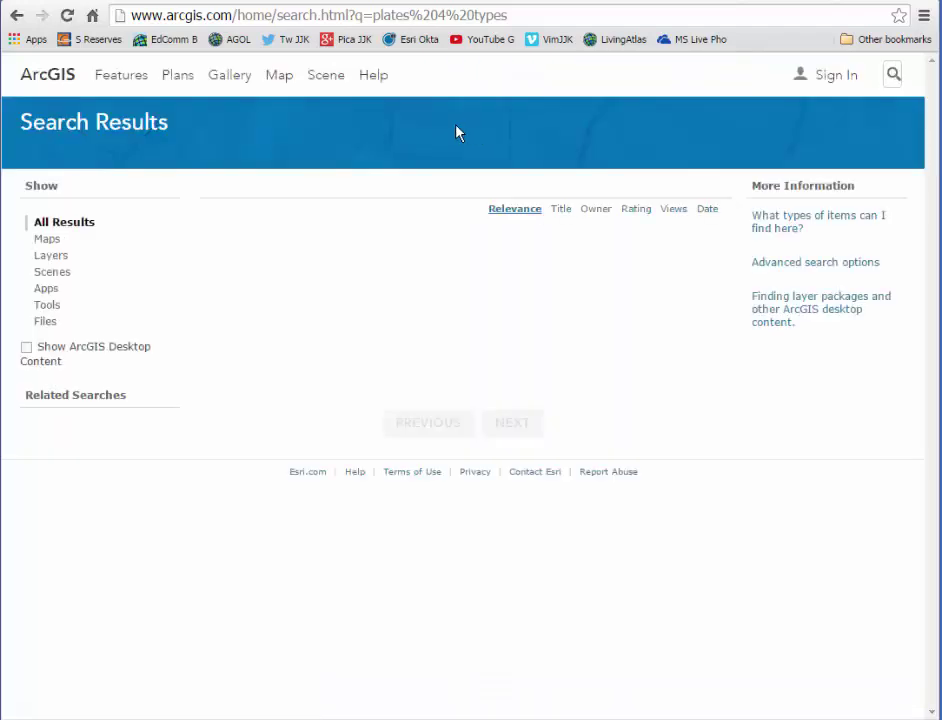
Open the Plates 4 Types web map in Map Viewer, confirming despite unsaved changes.
{"action": "left_click", "coordinate": [276, 356]}
{"action": "left_click", "coordinate": [294, 378]}
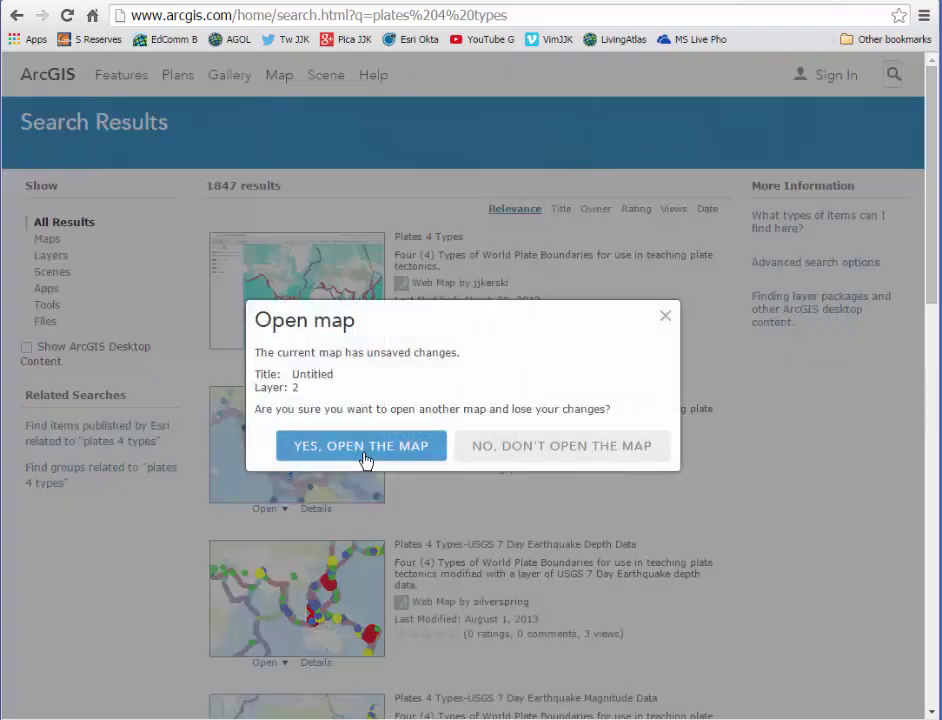
{"action": "left_click", "coordinate": [363, 452]}
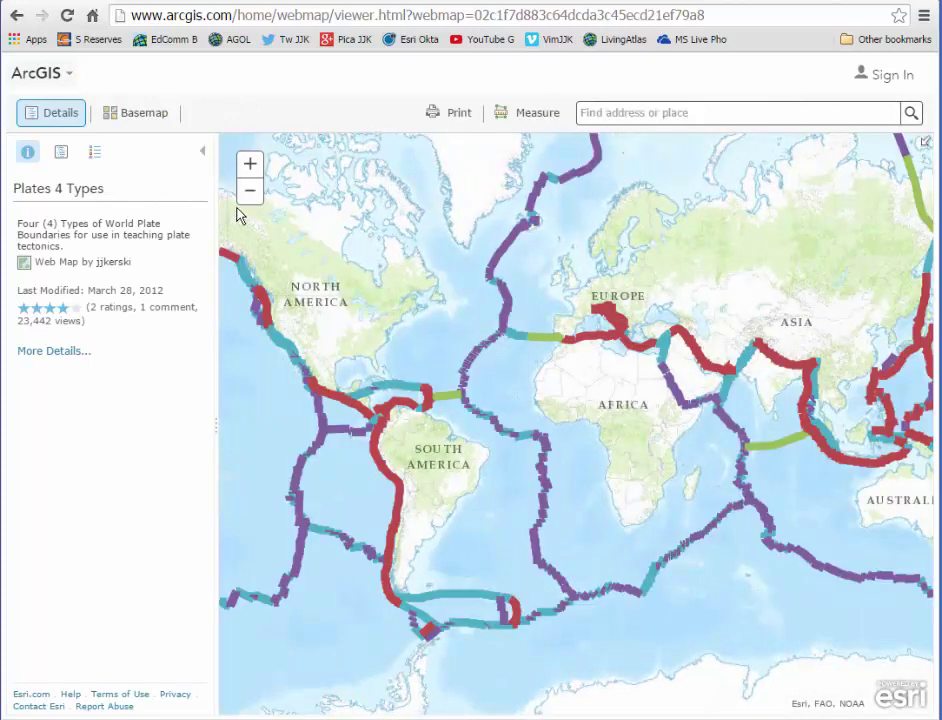
Show the map legend and switch the map into editing mode with Modify Map.
{"action": "left_click", "coordinate": [95, 152]}
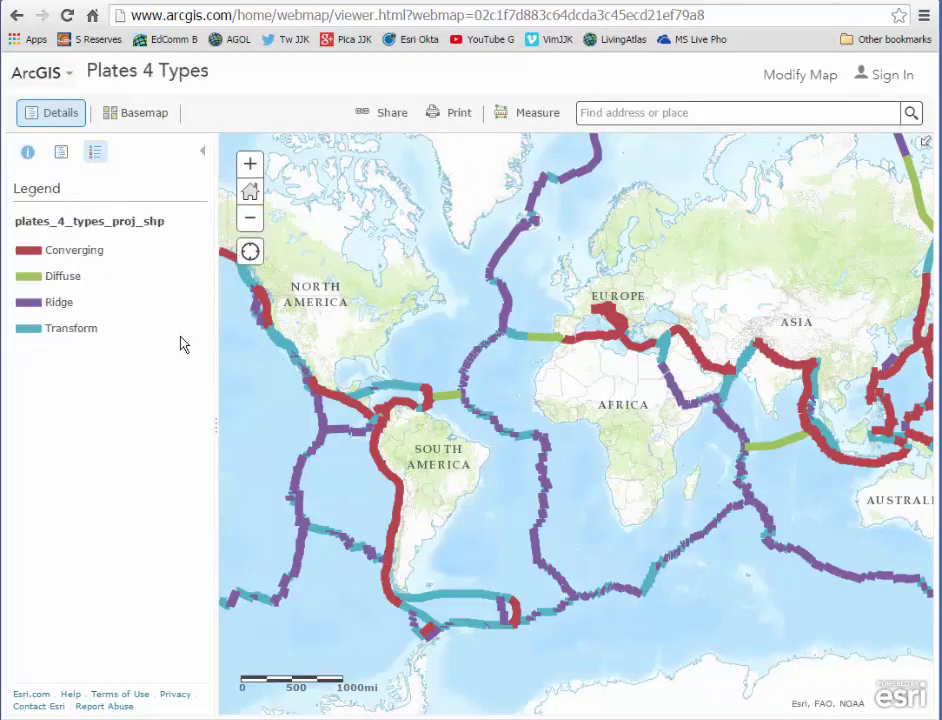
{"action": "left_click", "coordinate": [805, 80]}
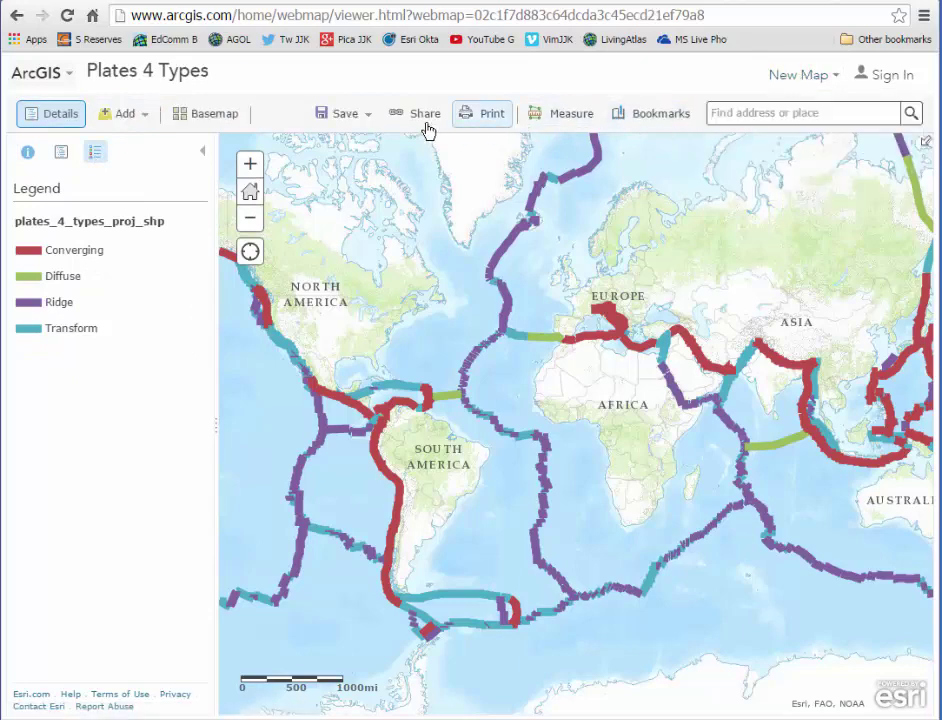
{"action": "left_click", "coordinate": [128, 116]}
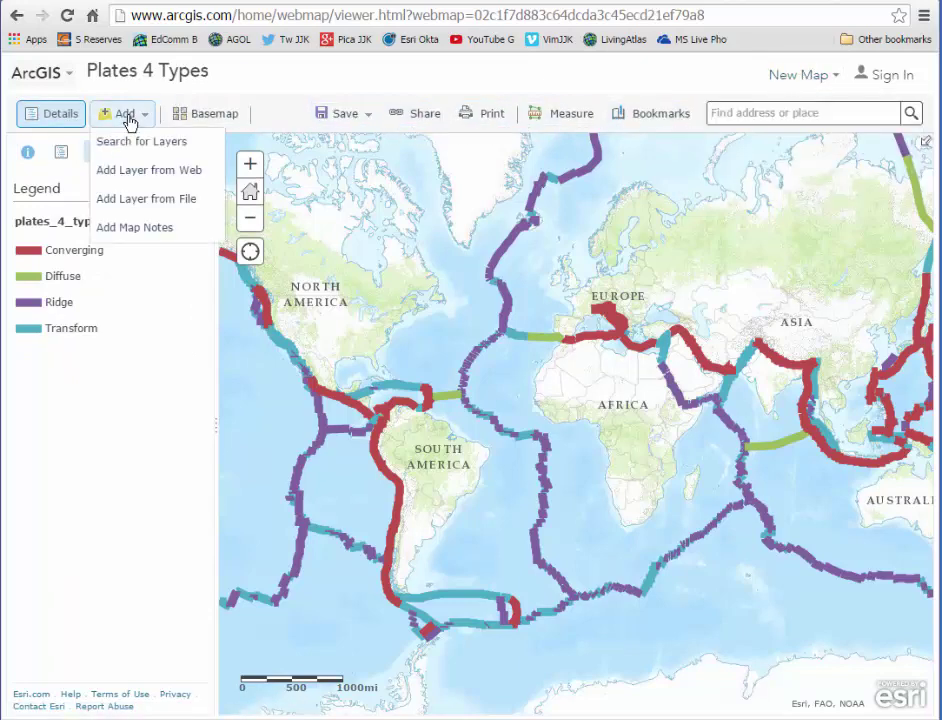
Add the USGS 2.5_week.csv earthquake URL from the web as a CSV layer.
{"action": "left_click", "coordinate": [148, 178]}
{"action": "left_click", "coordinate": [326, 360]}
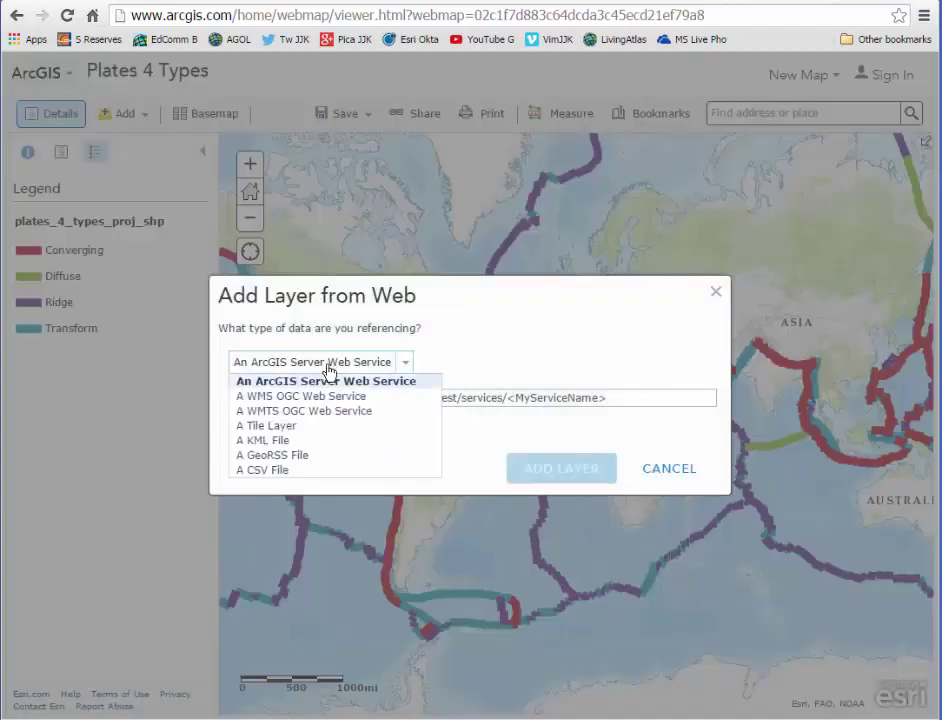
{"action": "left_click", "coordinate": [322, 470]}
{"action": "left_click", "coordinate": [343, 398]}
{"action": "type", "text": "http://earthquake.usgs.gov/earthquakes/feed/v1.0/summary/2.5_week.csv"}
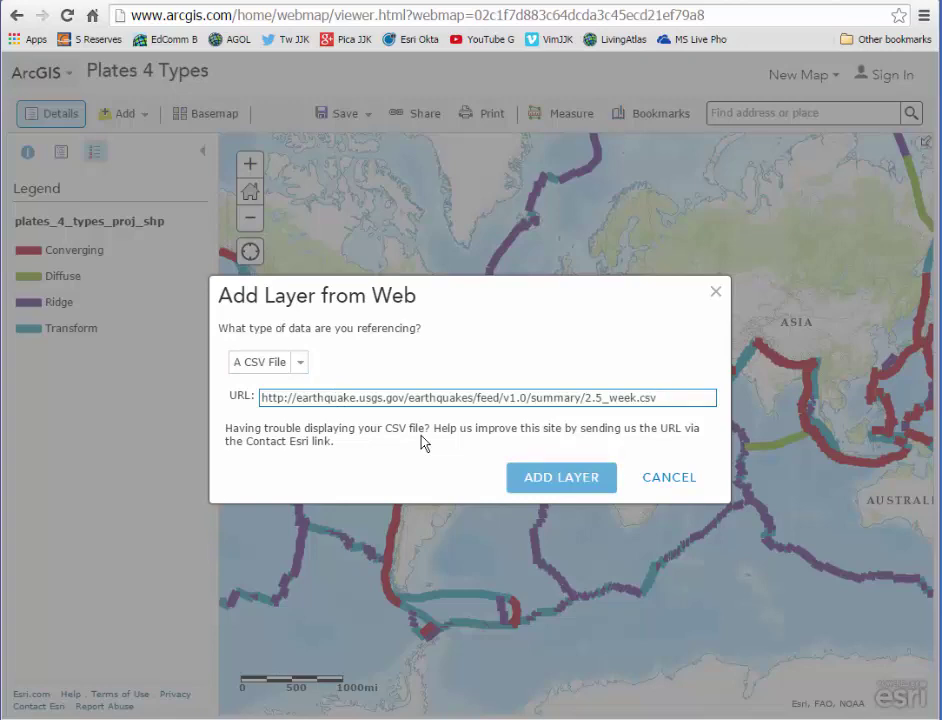
{"action": "left_click", "coordinate": [547, 484]}
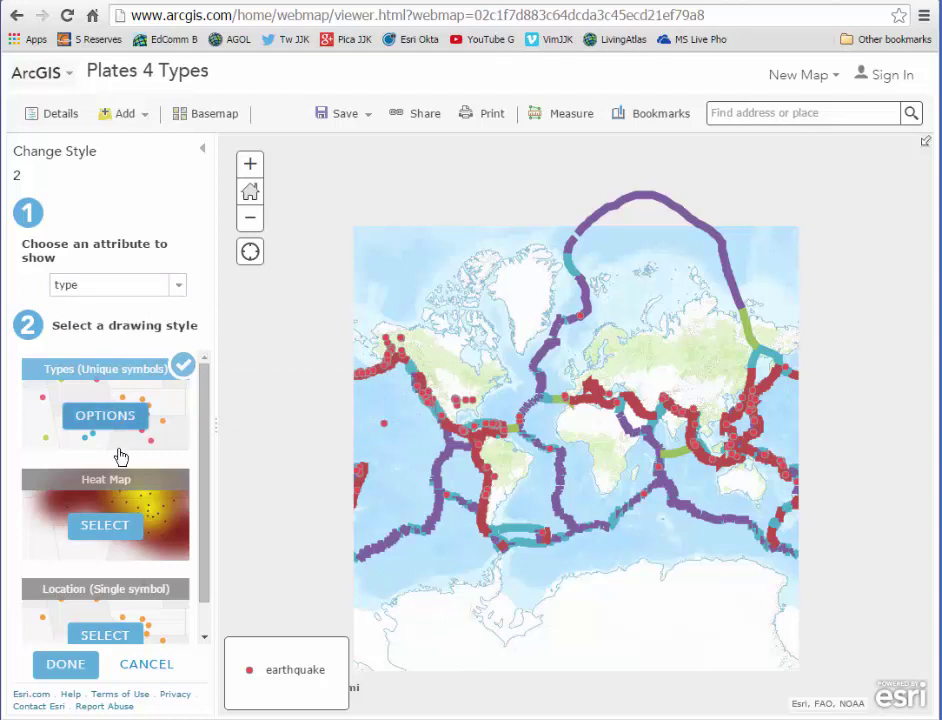
Size the earthquake points by the mag attribute with Counts and Amounts (Size).
{"action": "left_click", "coordinate": [179, 288]}
{"action": "left_click", "coordinate": [162, 303]}
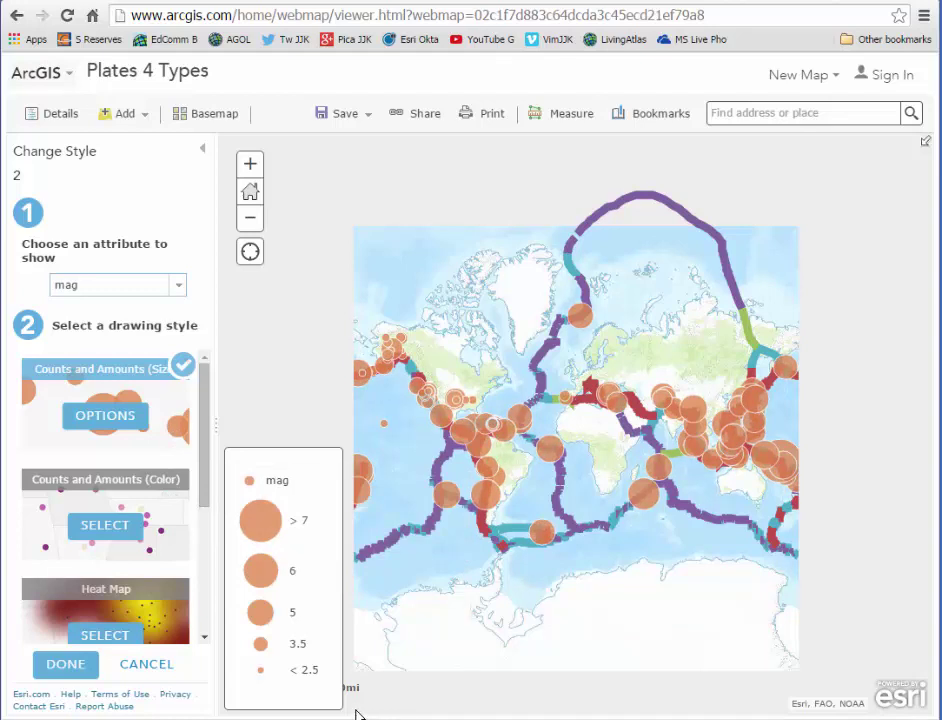
{"action": "left_click", "coordinate": [50, 668]}
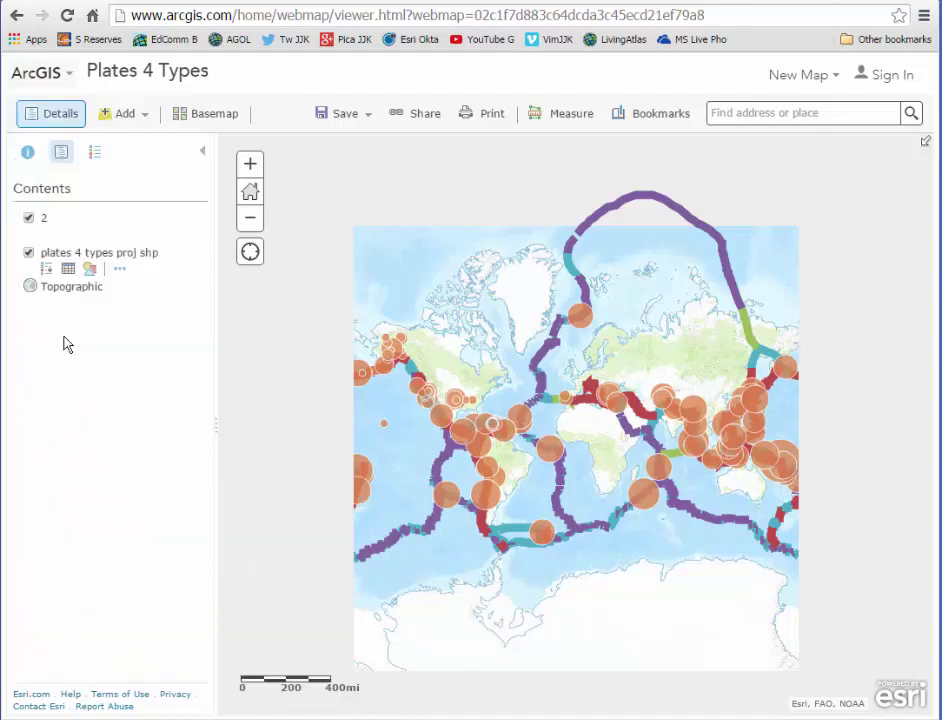
Check the mag and plate-type legend, then bring up More Options for layer 2.
{"action": "left_click", "coordinate": [90, 158]}
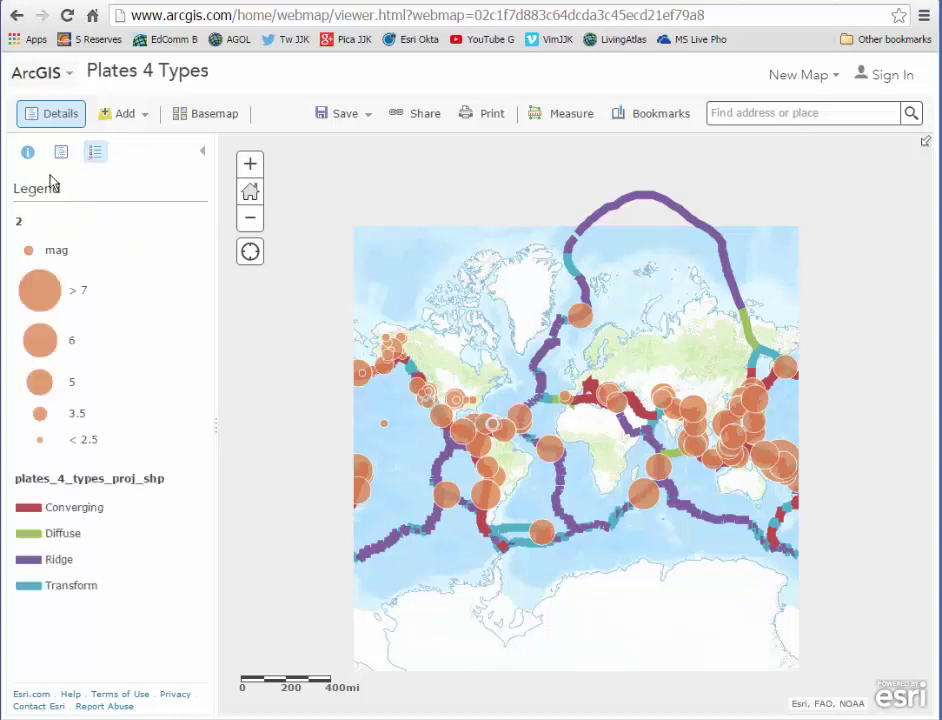
{"action": "left_click", "coordinate": [61, 152]}
{"action": "mouse_move", "coordinate": [47, 238]}
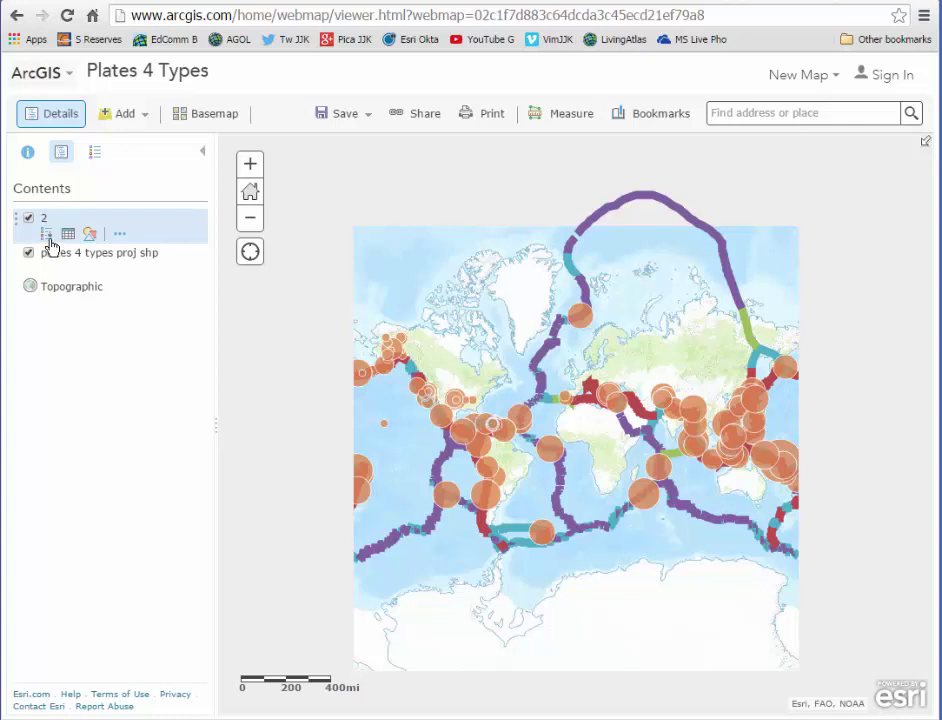
{"action": "left_click", "coordinate": [119, 236]}
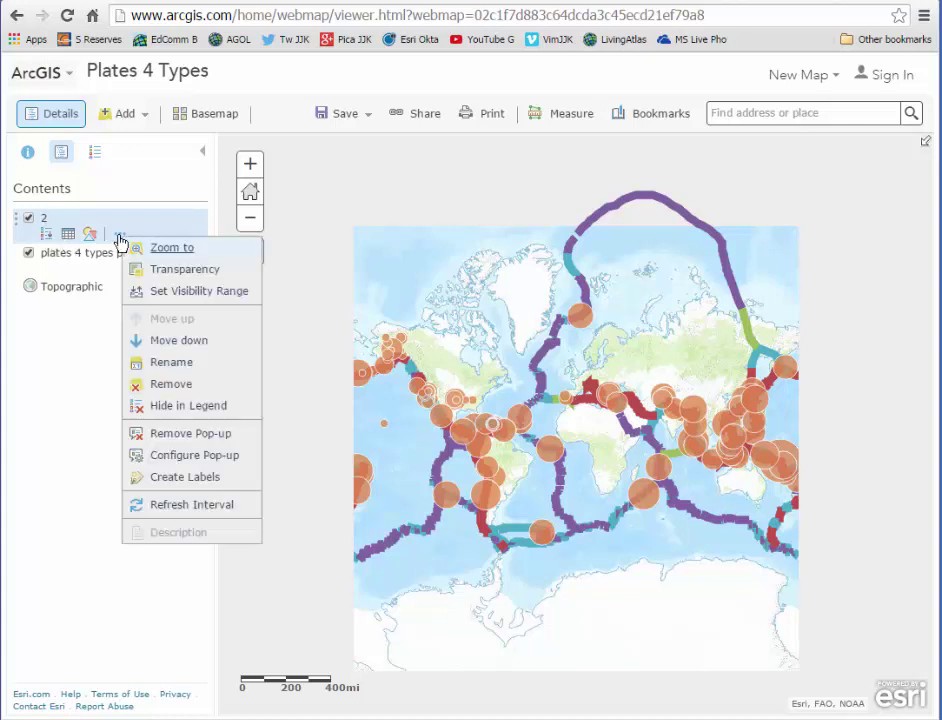
Rename layer '2' to 'Last 7 Days Earthquakes Mag 2.5 And Above'.
{"action": "left_click", "coordinate": [183, 364]}
{"action": "double_click", "coordinate": [392, 378]}
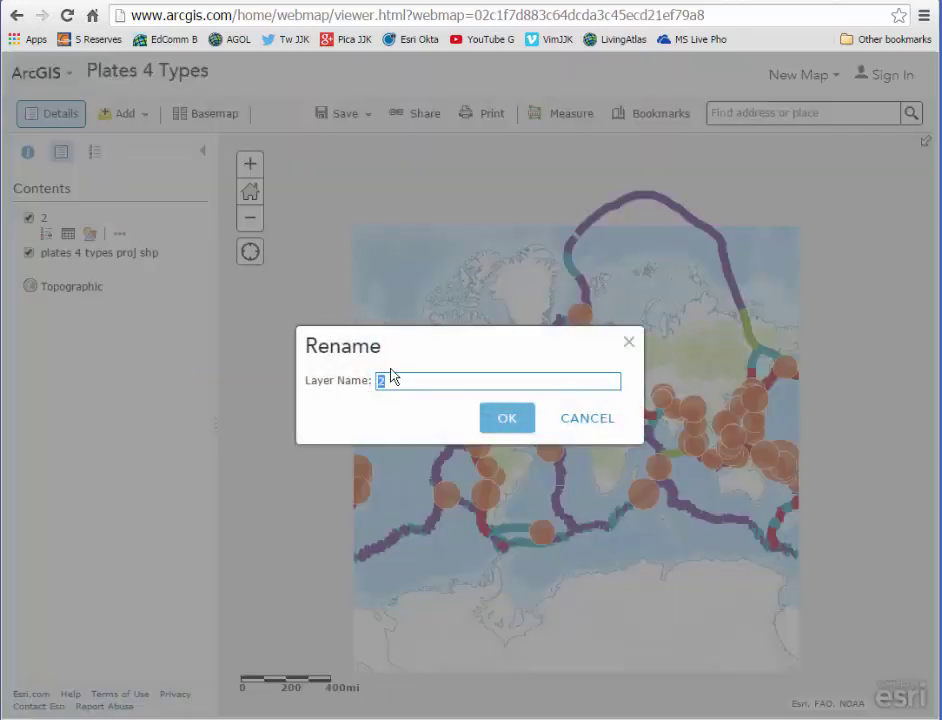
{"action": "type", "text": "Last 7 Days Earthquakes Mag 2.5 A"}
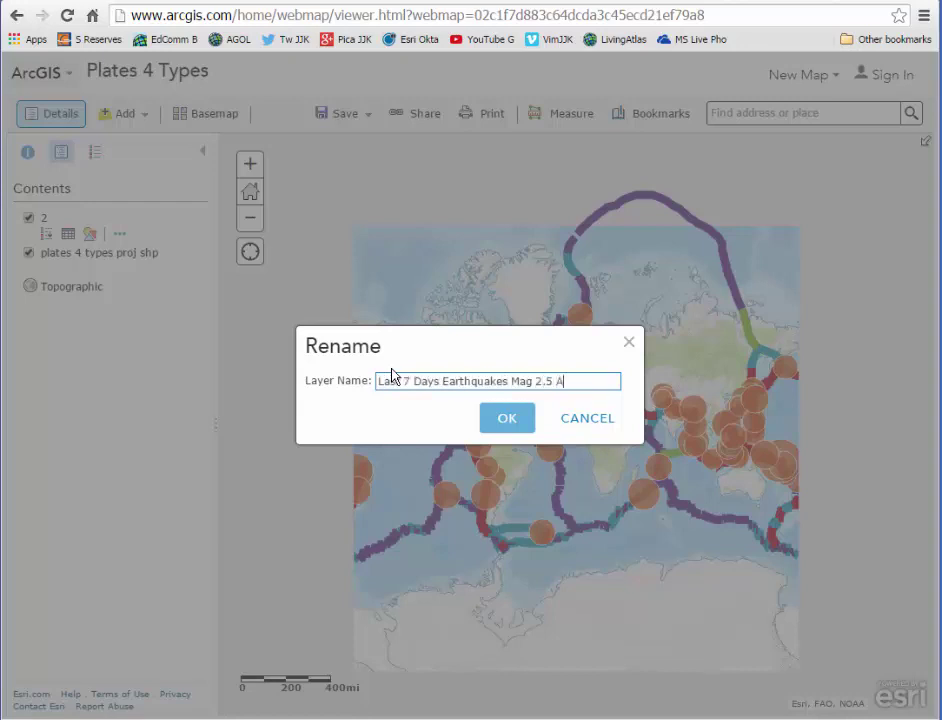
{"action": "type", "text": "nd Above"}
{"action": "left_click", "coordinate": [507, 418]}
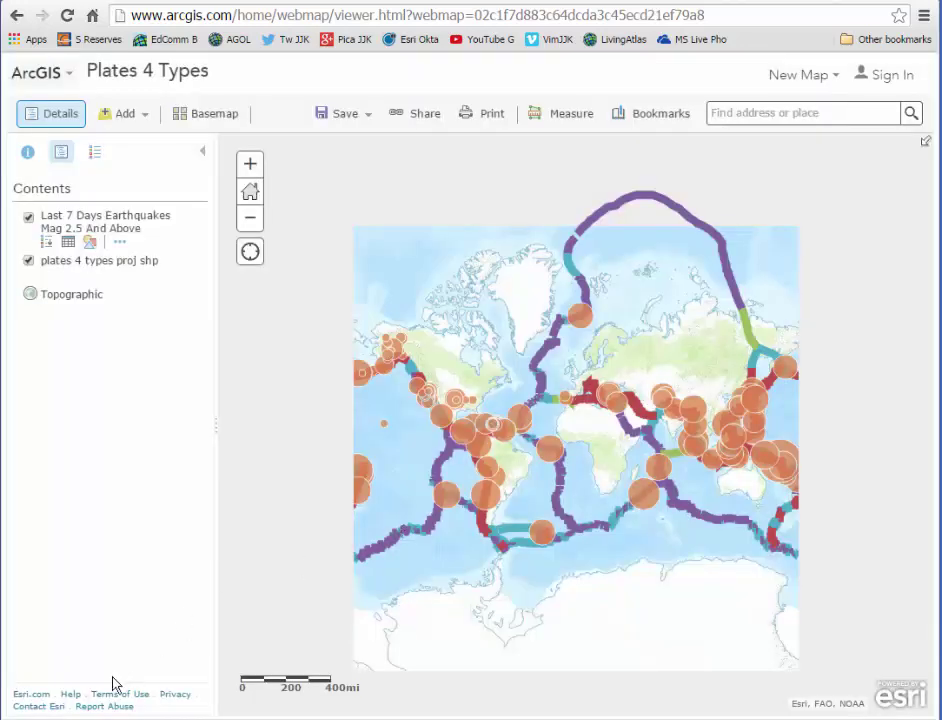
Zoom to North America, inspect earthquake and Mid-Atlantic Ridge pop-ups, then show the legend.
{"action": "left_click_drag", "start_coordinate": [416, 343], "coordinate": [575, 513]}
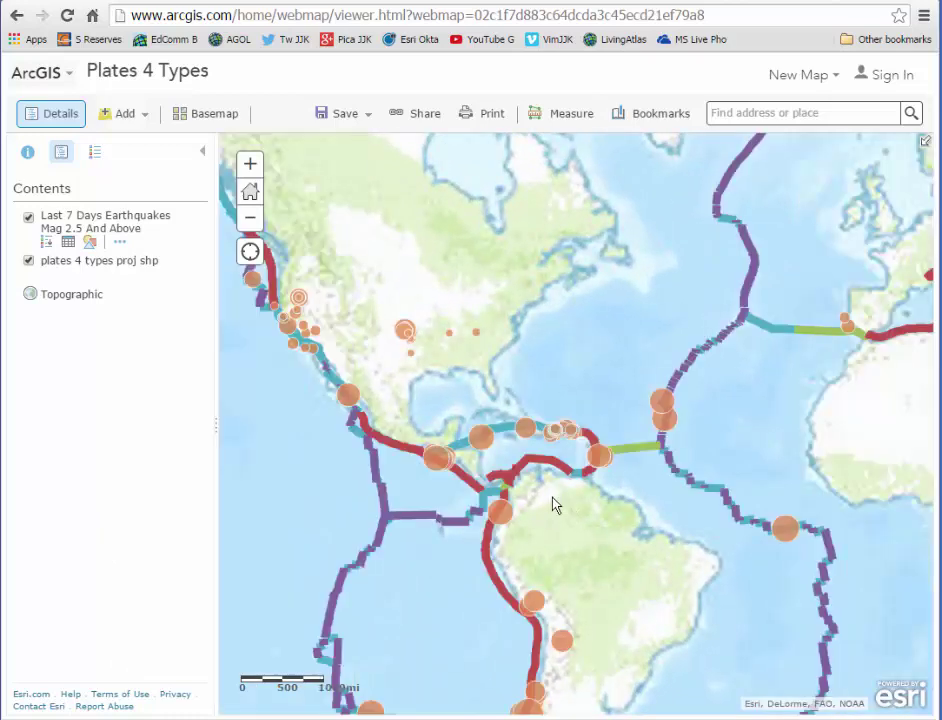
{"action": "left_click_drag", "start_coordinate": [421, 400], "coordinate": [526, 490]}
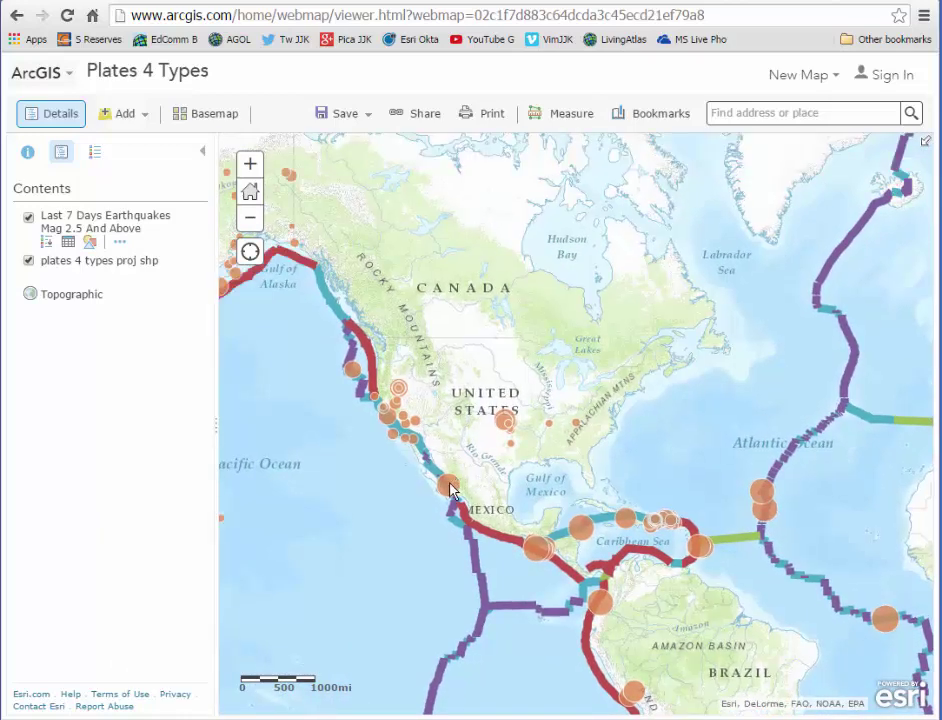
{"action": "left_click", "coordinate": [449, 488]}
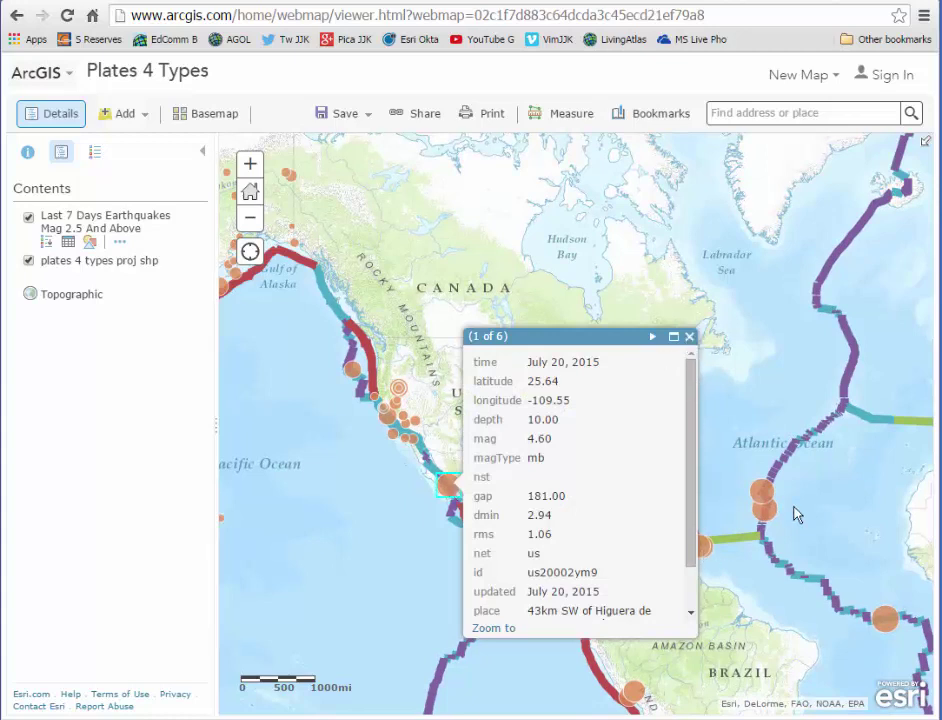
{"action": "left_click", "coordinate": [765, 498]}
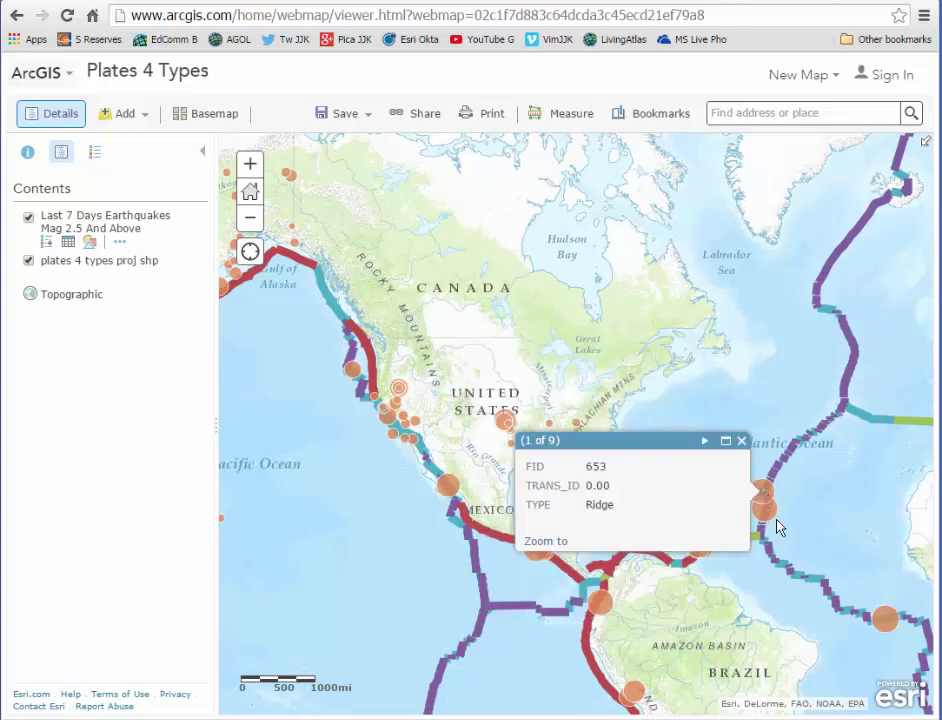
{"action": "left_click", "coordinate": [704, 441]}
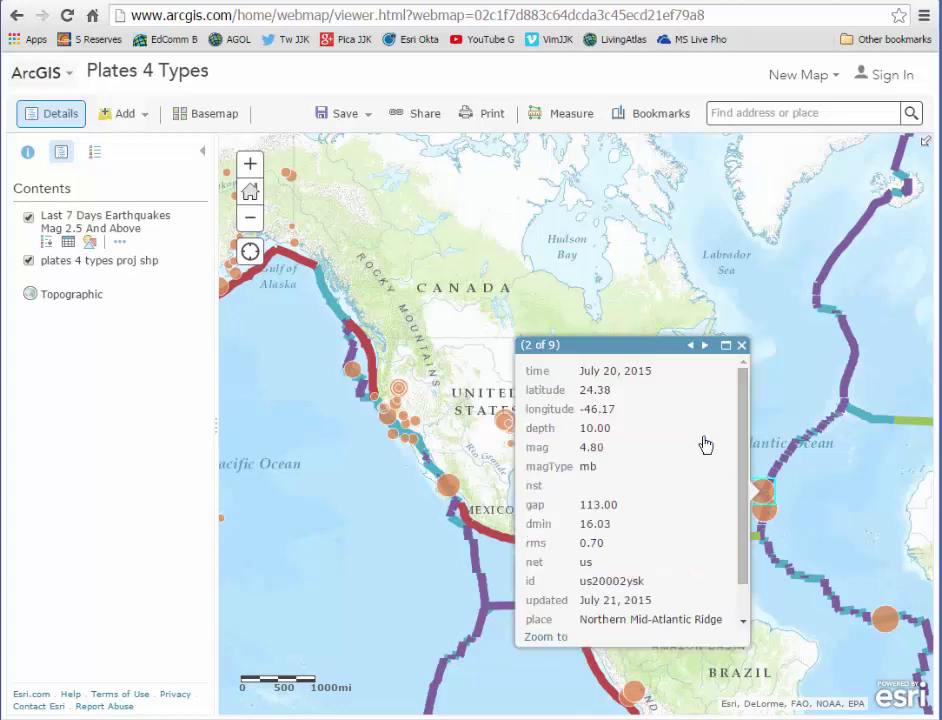
{"action": "left_click", "coordinate": [741, 345]}
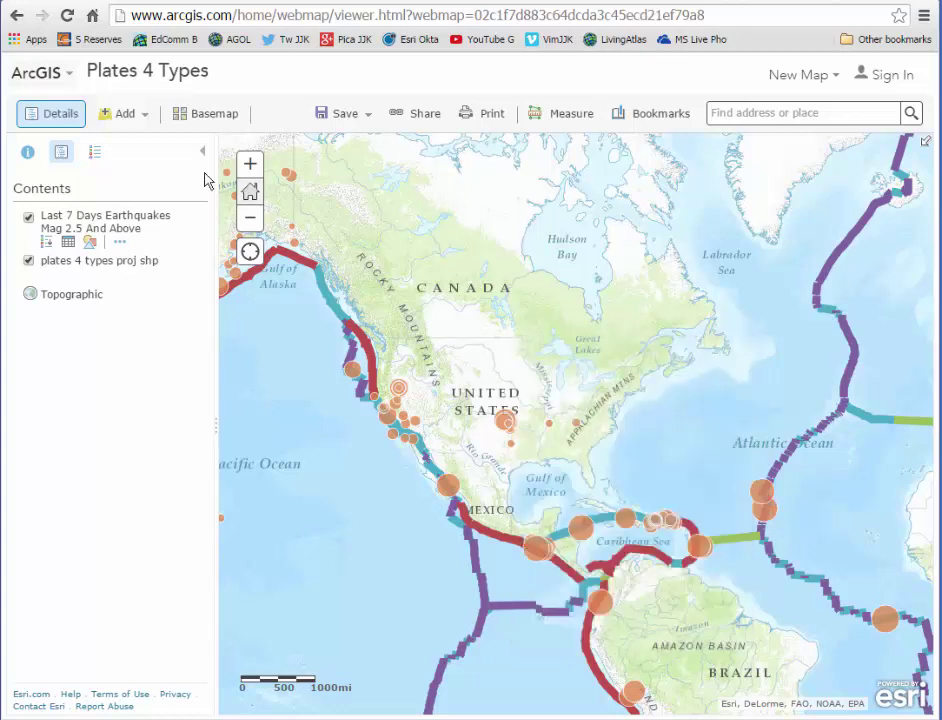
{"action": "left_click", "coordinate": [94, 151]}
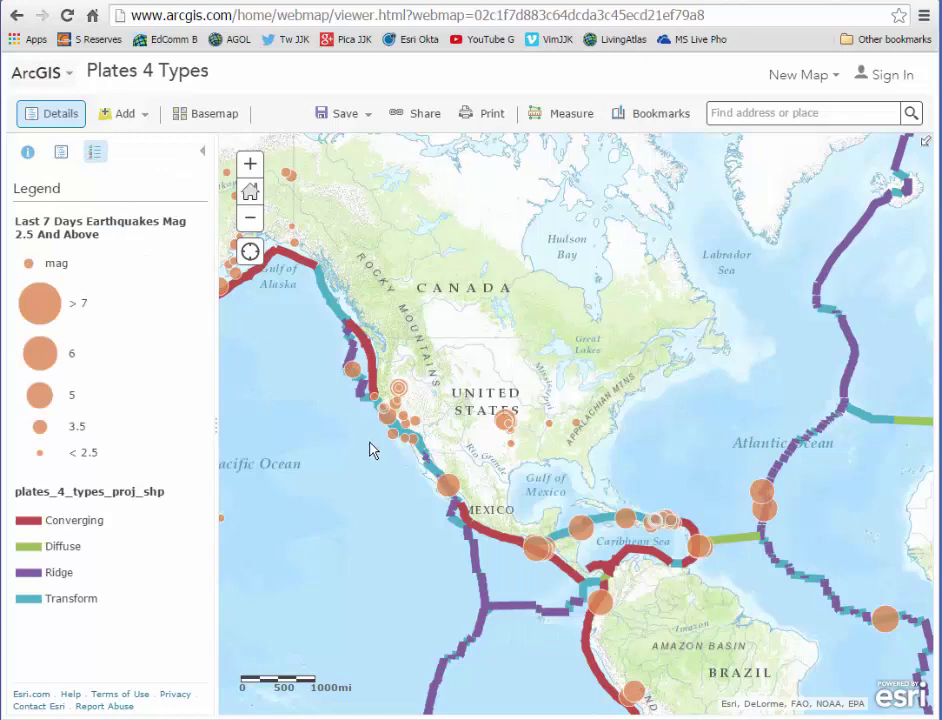
Zoom out to a Pacific-centred world view and return to the Contents list.
{"action": "scroll", "coordinate": [370, 450], "scroll_direction": "down", "scroll_amount": 1}
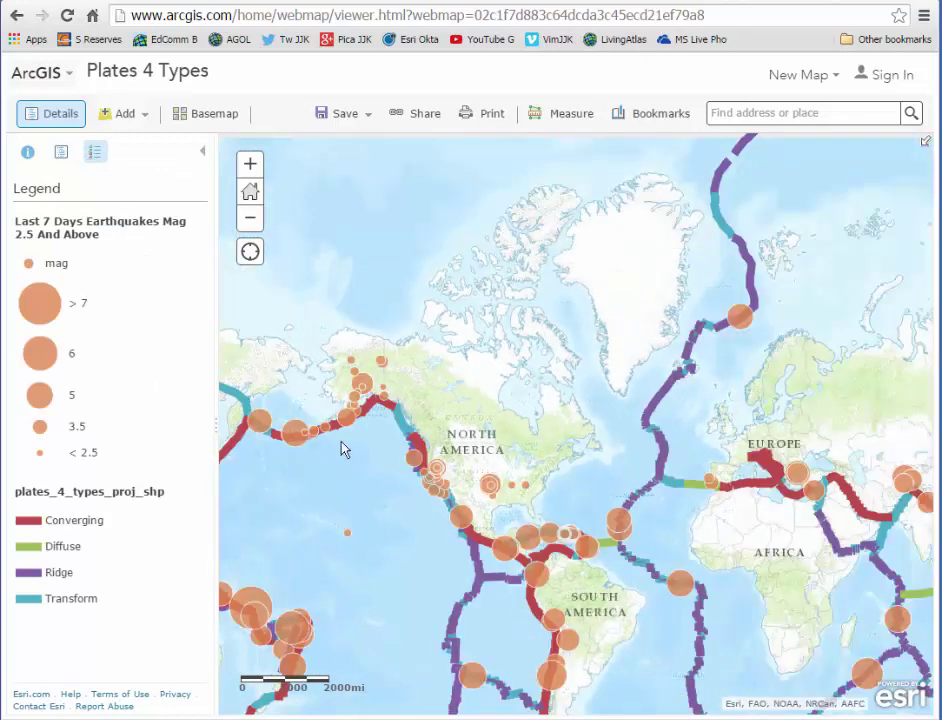
{"action": "left_click_drag", "start_coordinate": [548, 660], "coordinate": [640, 544]}
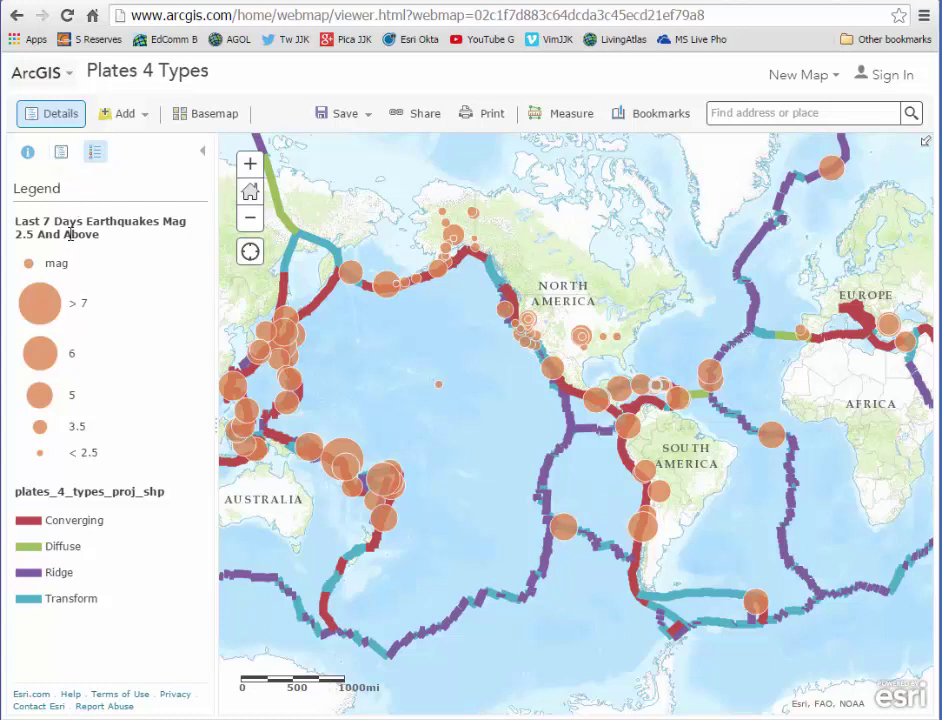
{"action": "left_click", "coordinate": [61, 152]}
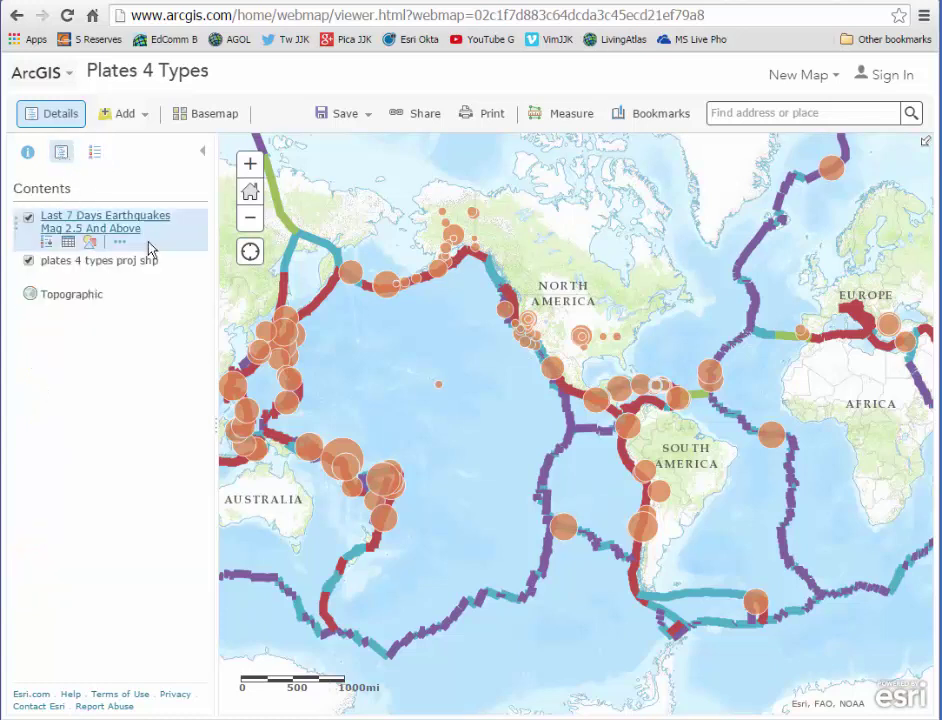
Open the earthquake layer's mag size-style options, previewing the 8–50 px symbol settings unchanged.
{"action": "left_click", "coordinate": [48, 248]}
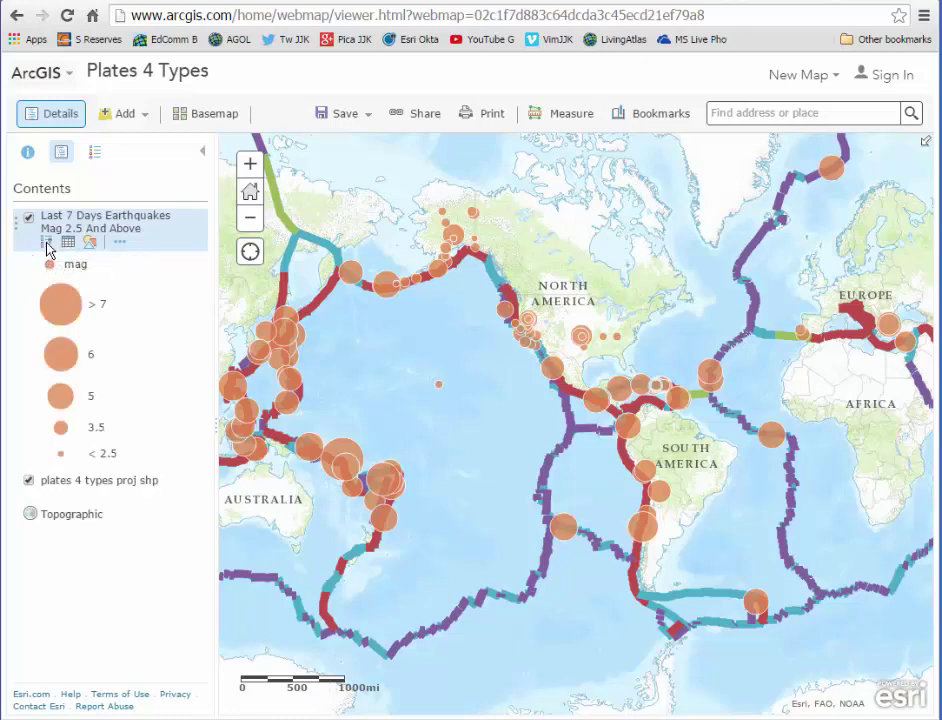
{"action": "left_click", "coordinate": [48, 248]}
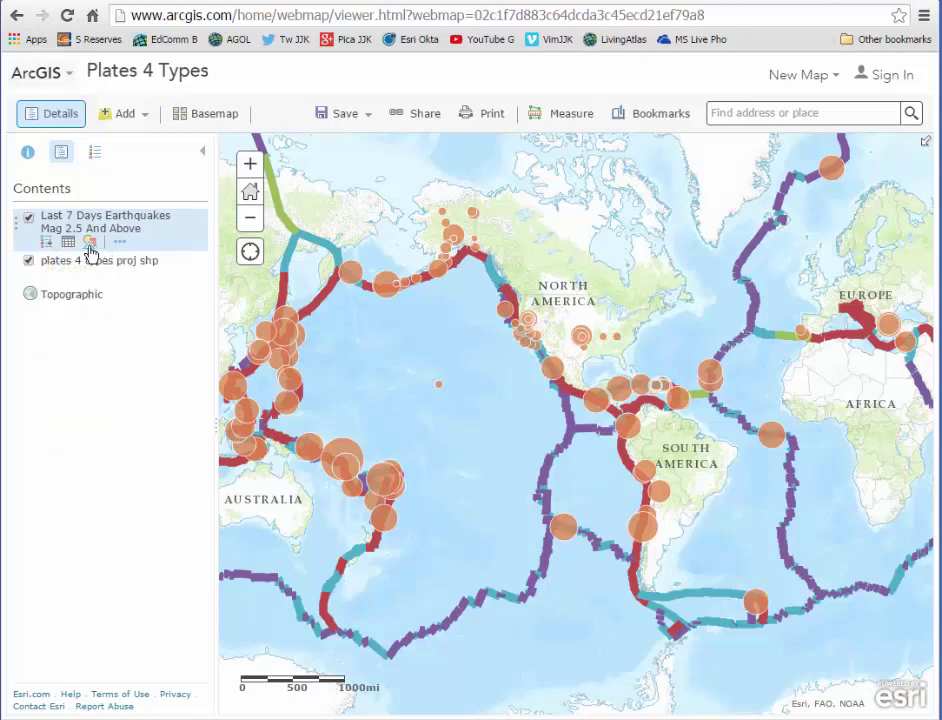
{"action": "left_click", "coordinate": [89, 245]}
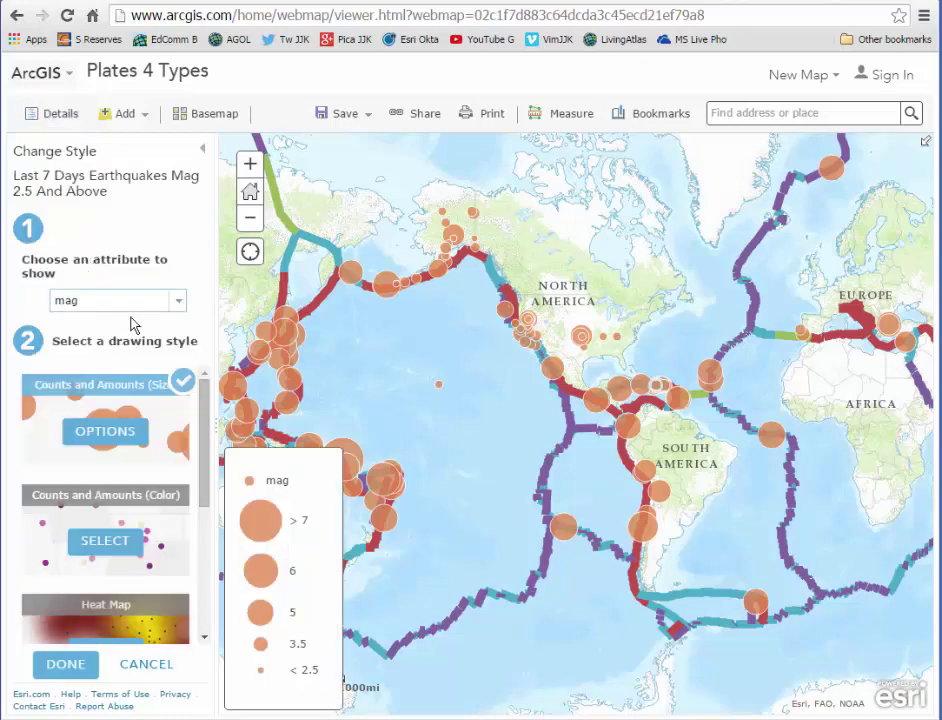
{"action": "left_click", "coordinate": [122, 437]}
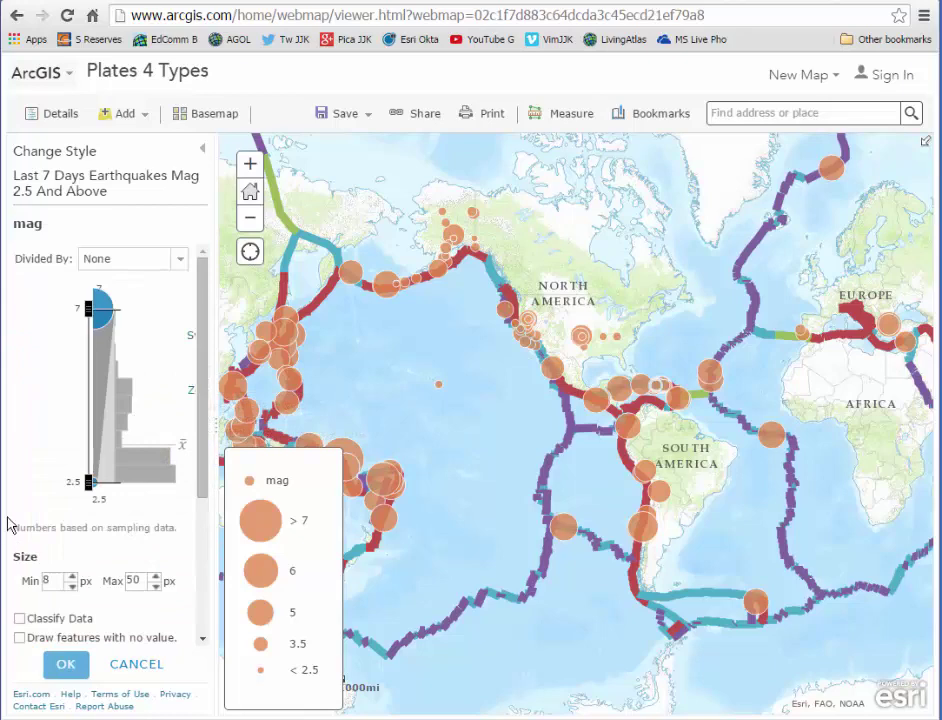
{"action": "left_click", "coordinate": [193, 341]}
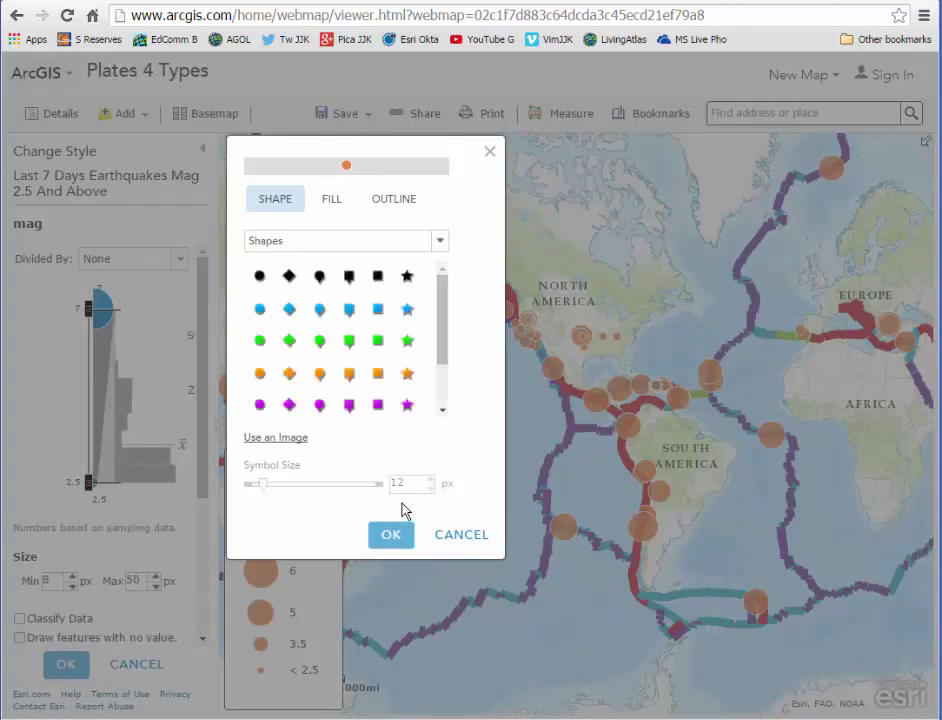
{"action": "left_click", "coordinate": [447, 538]}
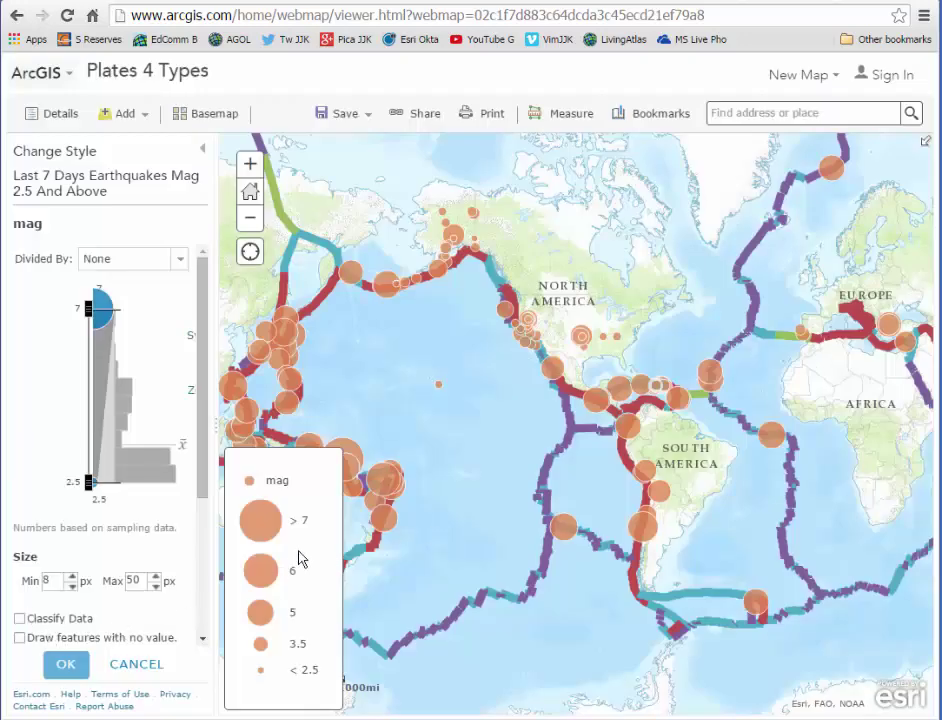
Classify the earthquake magnitudes into Natural Breaks classes.
{"action": "left_click", "coordinate": [19, 618]}
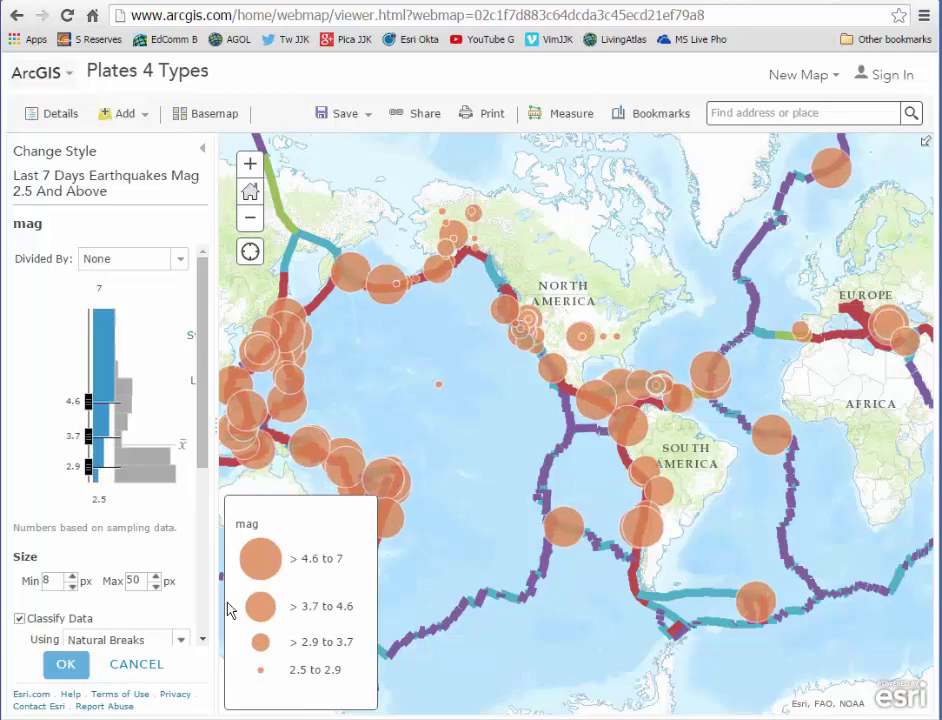
{"action": "left_click", "coordinate": [193, 341]}
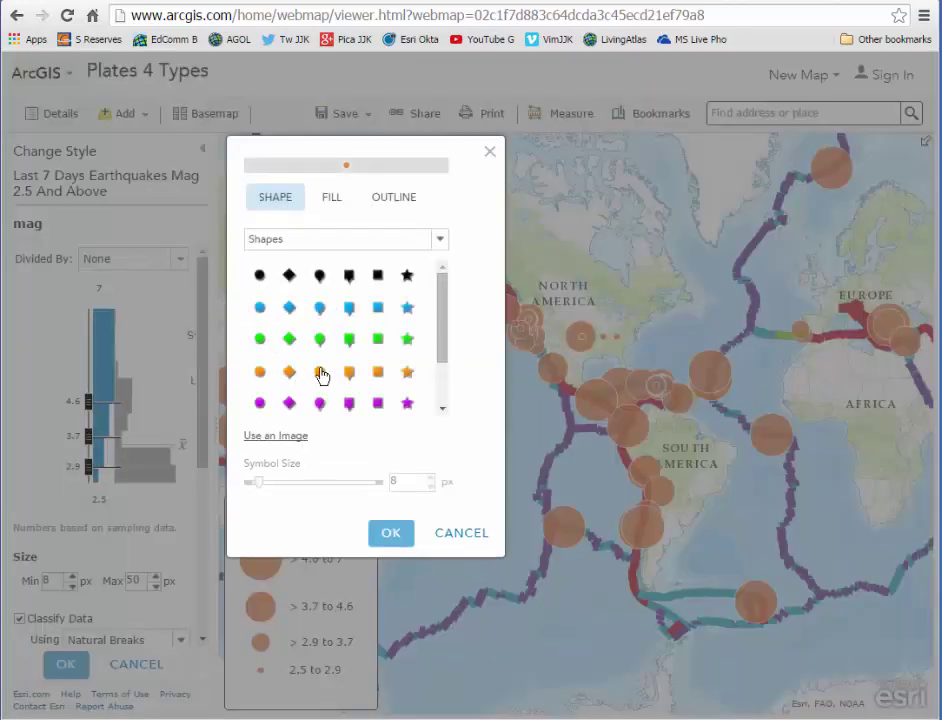
{"action": "left_click", "coordinate": [489, 154]}
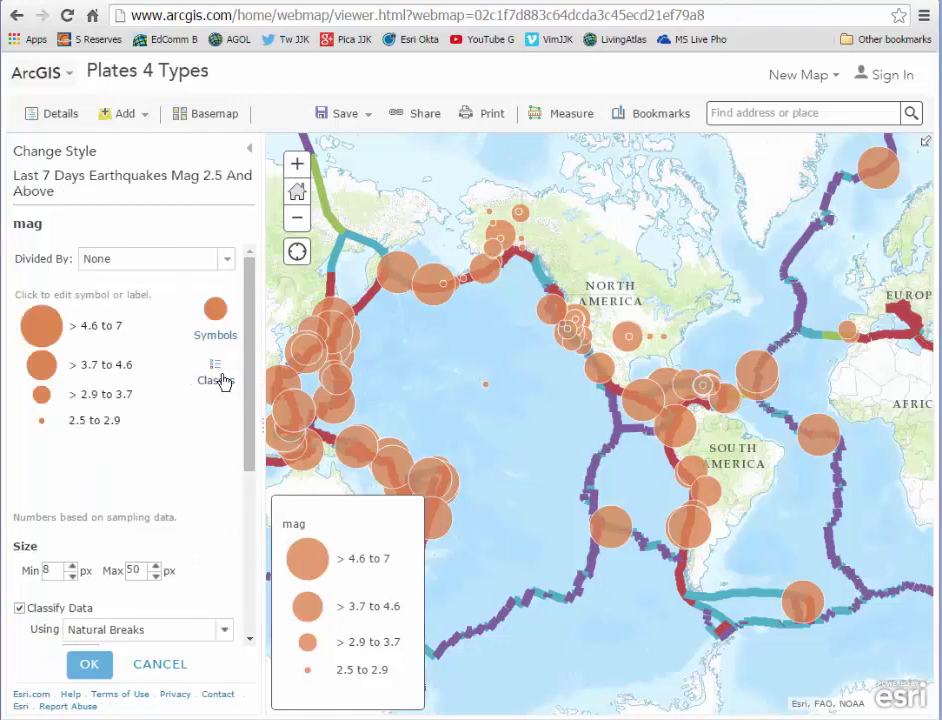
Give the > 4.6 to 7 magnitude class a red (#E60000) fill.
{"action": "left_click", "coordinate": [46, 330]}
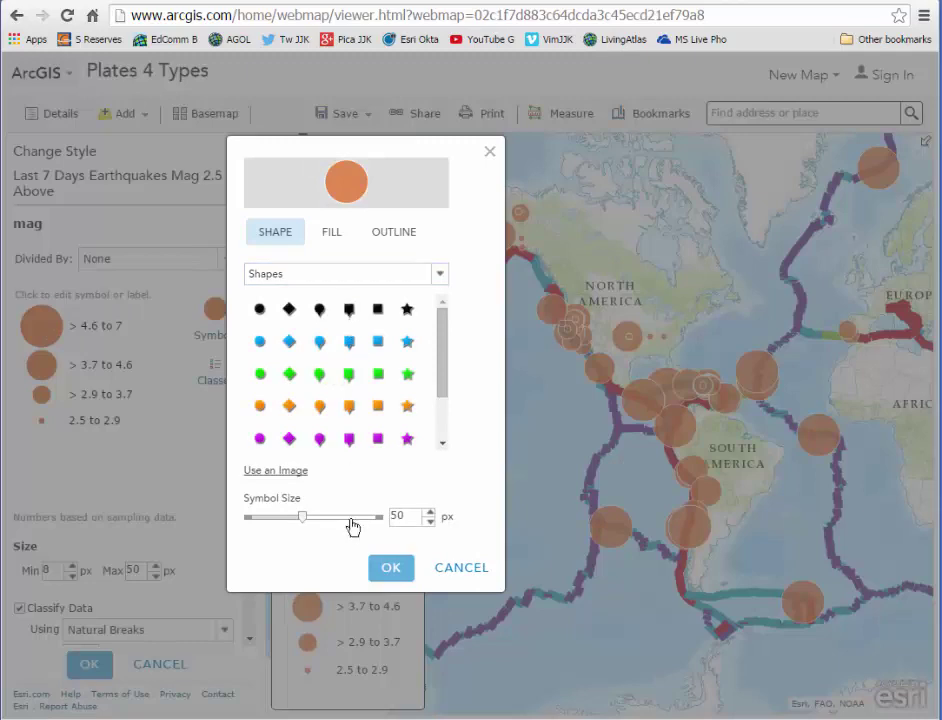
{"action": "left_click", "coordinate": [331, 234]}
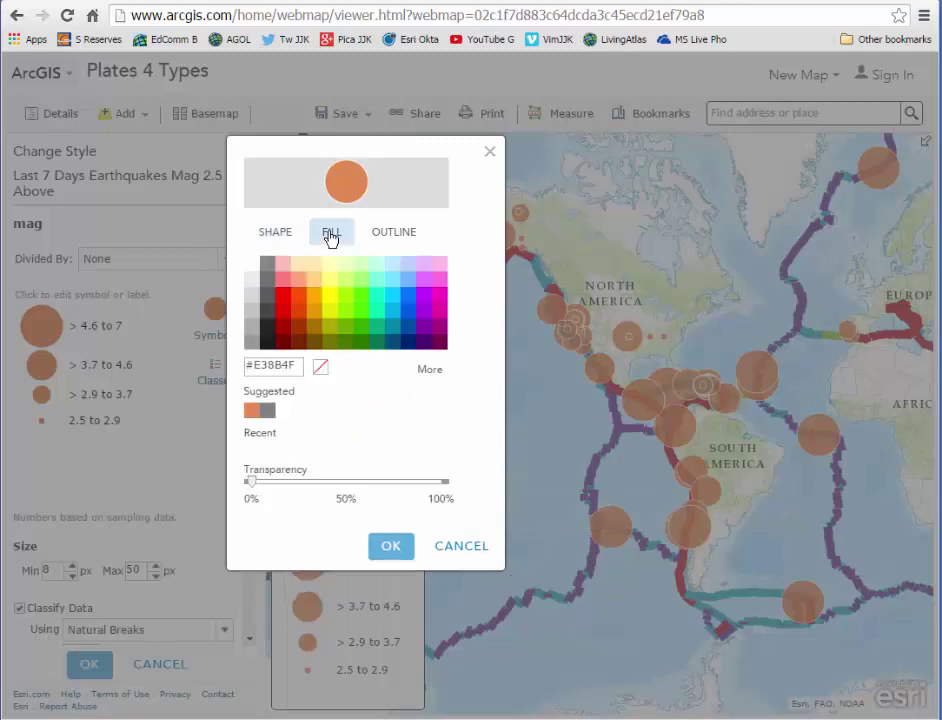
{"action": "left_click", "coordinate": [283, 316]}
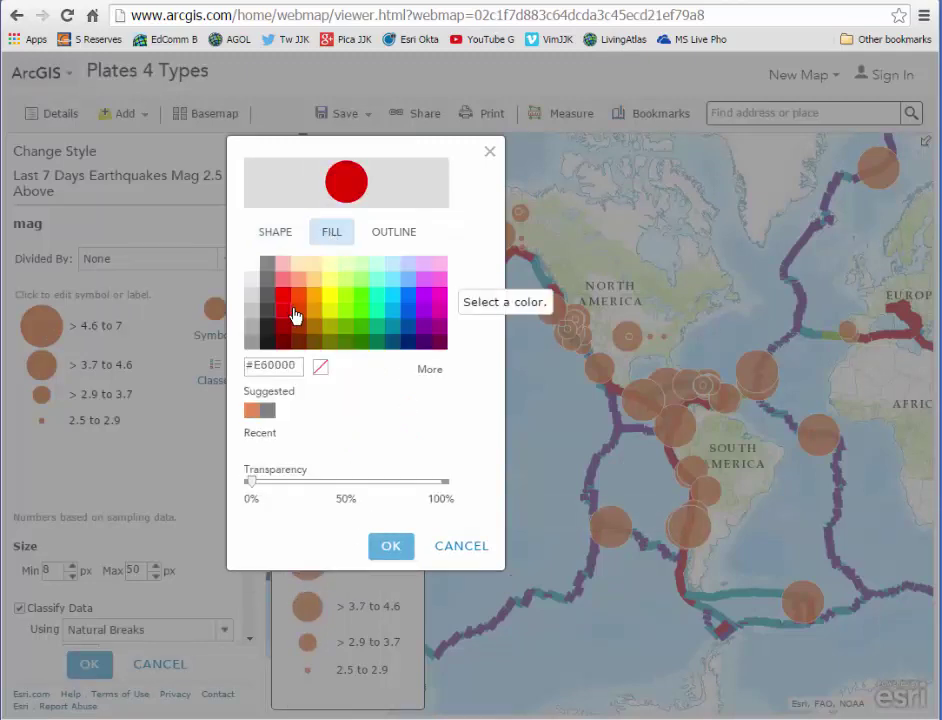
{"action": "left_click", "coordinate": [389, 546]}
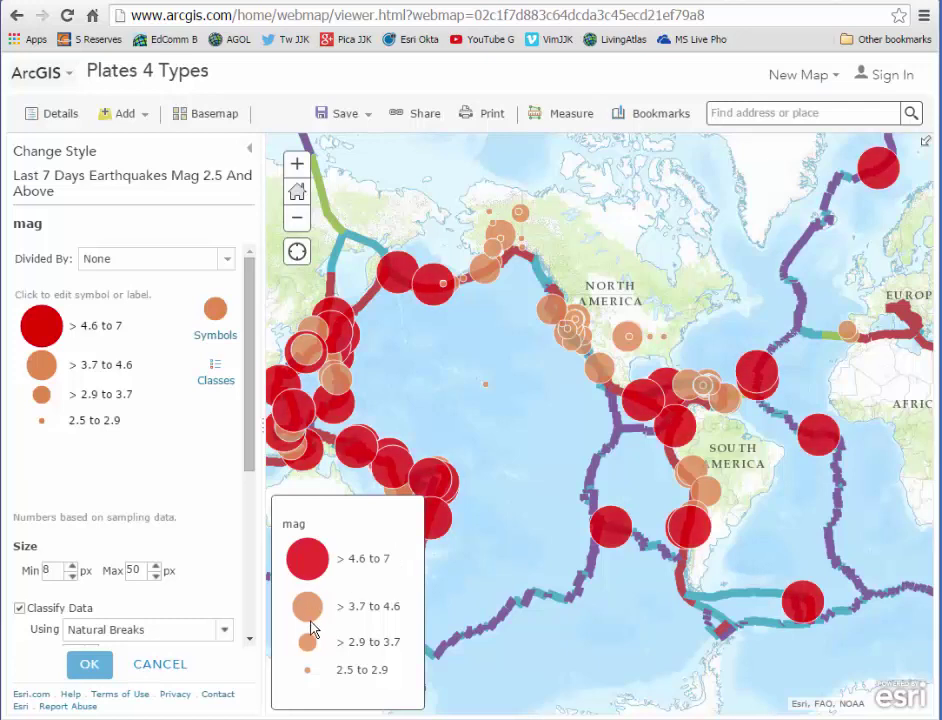
Set the earthquake symbol size range to a 2 px minimum and 25 px maximum, and apply it.
{"action": "left_click", "coordinate": [45, 570]}
{"action": "type", "text": "2"}
{"action": "left_click", "coordinate": [130, 570]}
{"action": "type", "text": "3"}
{"action": "key", "text": "BackSpace"}
{"action": "type", "text": "25"}
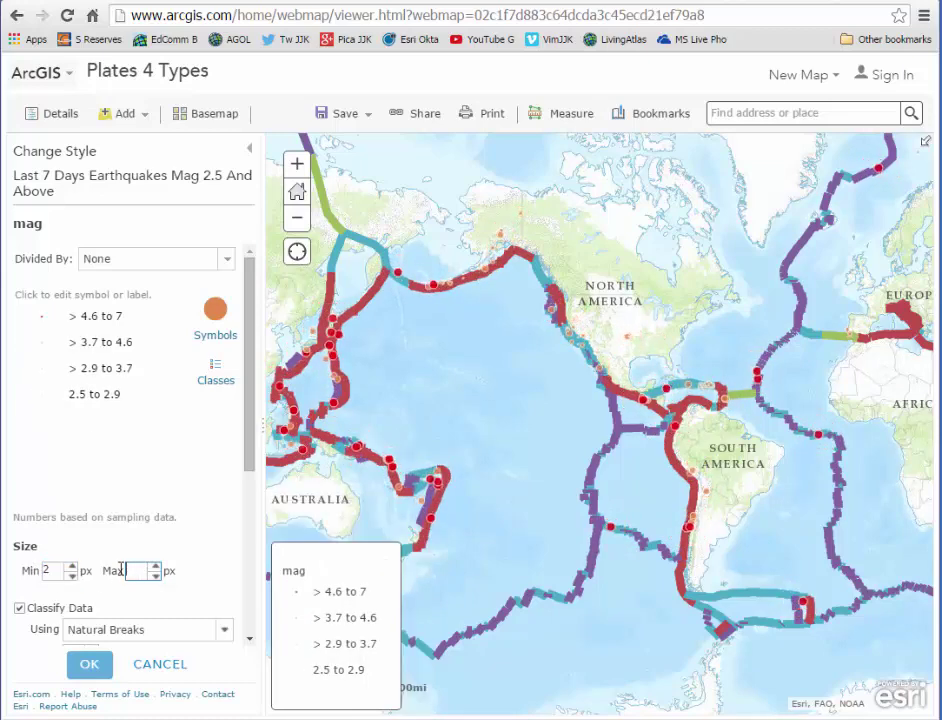
{"action": "left_click", "coordinate": [90, 664]}
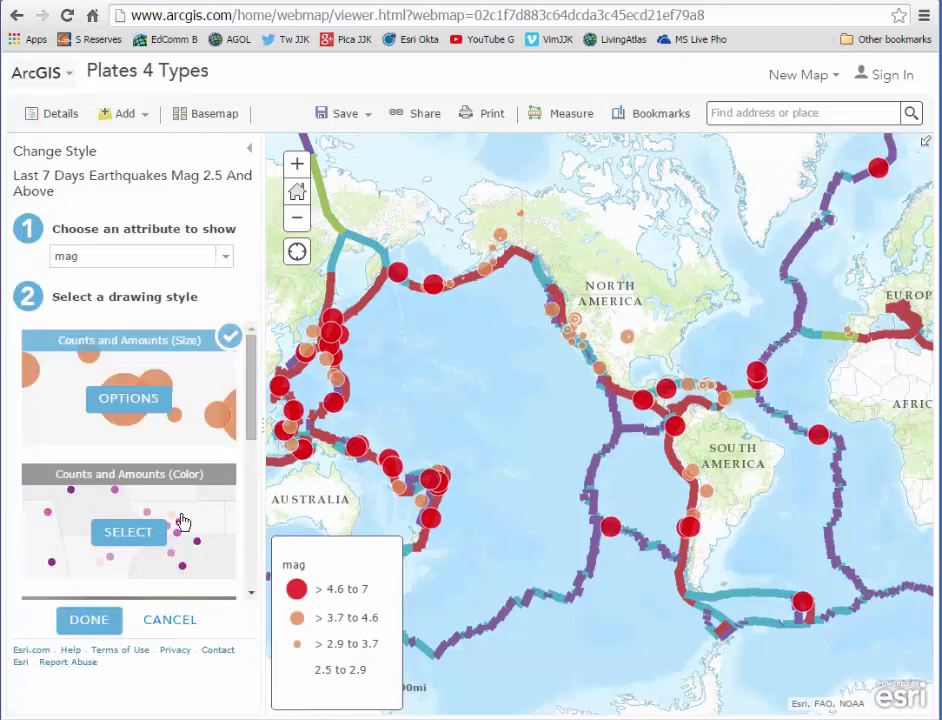
In the size style options, use 5 classes and re-enter the 2 and 25 px size limits.
{"action": "left_click", "coordinate": [145, 402]}
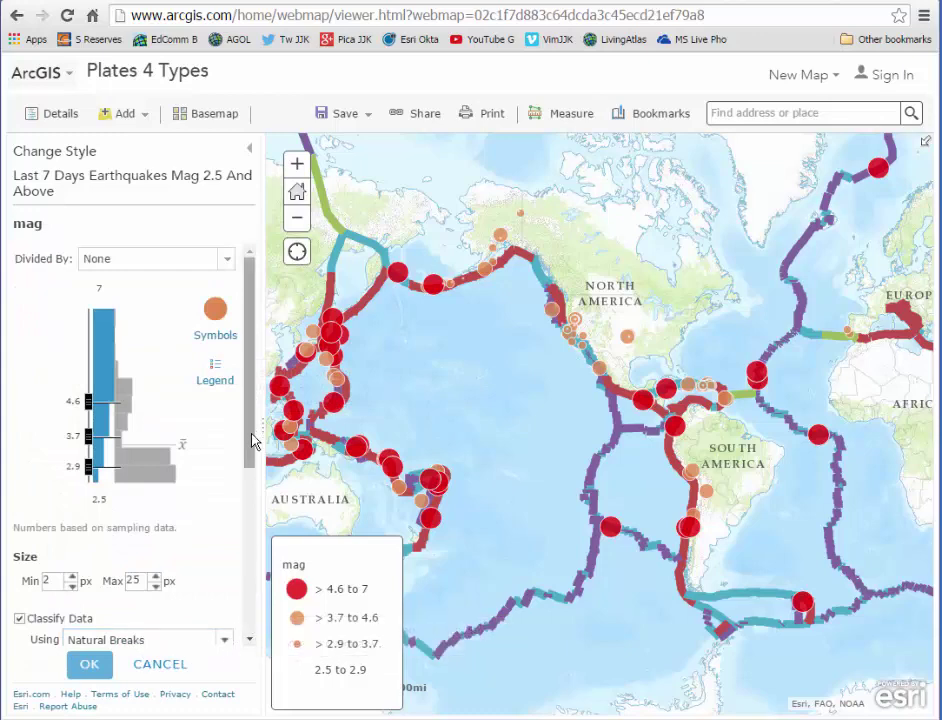
{"action": "left_click_drag", "start_coordinate": [253, 441], "coordinate": [252, 519]}
{"action": "left_click", "coordinate": [94, 499]}
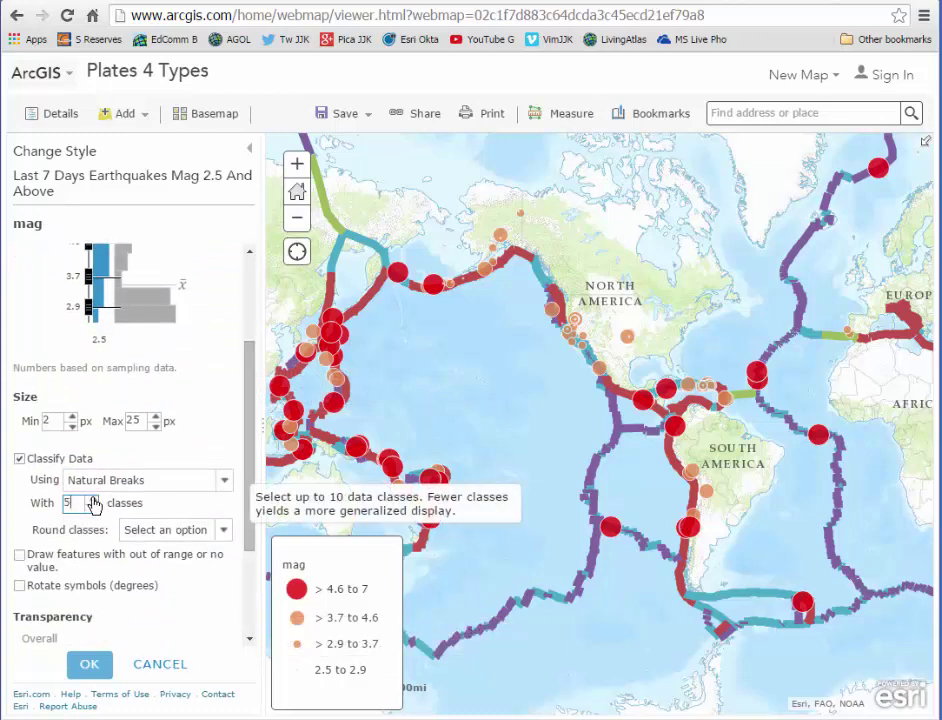
{"action": "double_click", "coordinate": [143, 420]}
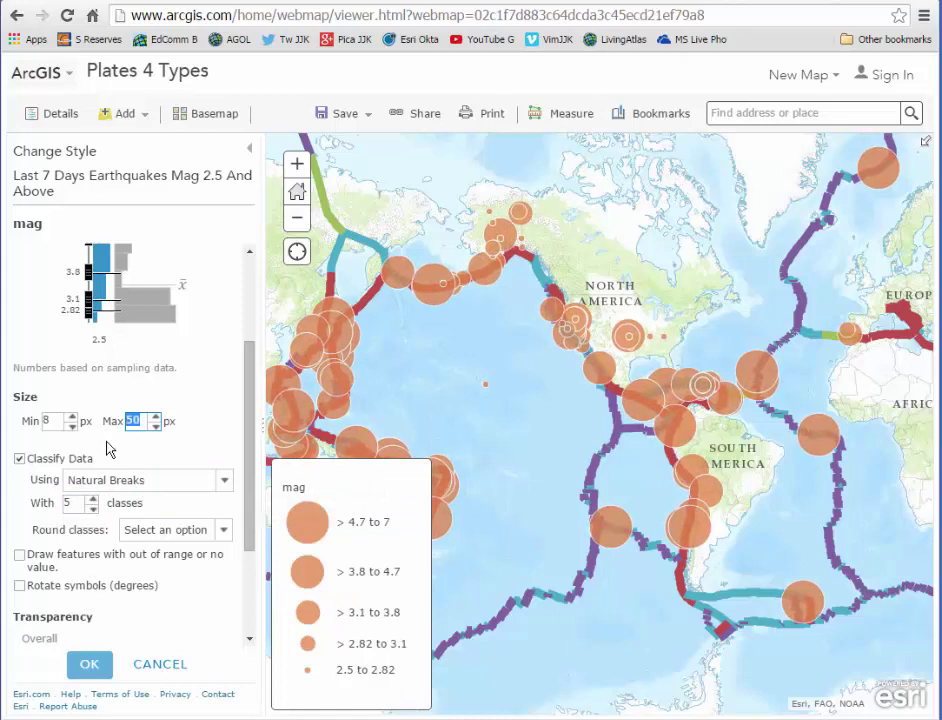
{"action": "double_click", "coordinate": [47, 420]}
{"action": "left_click", "coordinate": [182, 410]}
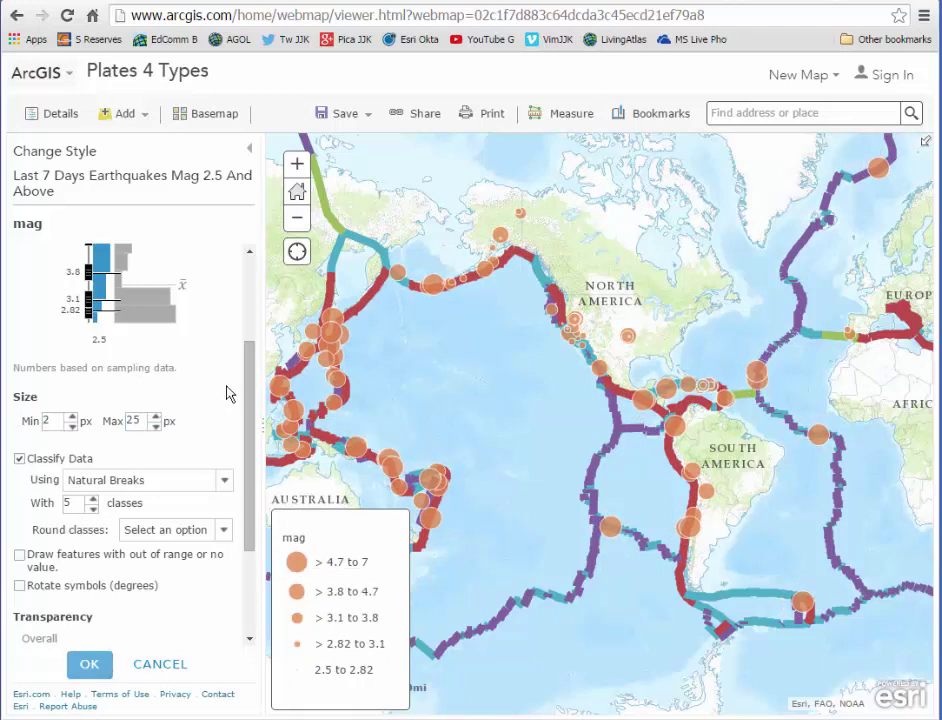
{"action": "left_click_drag", "start_coordinate": [250, 378], "coordinate": [254, 294]}
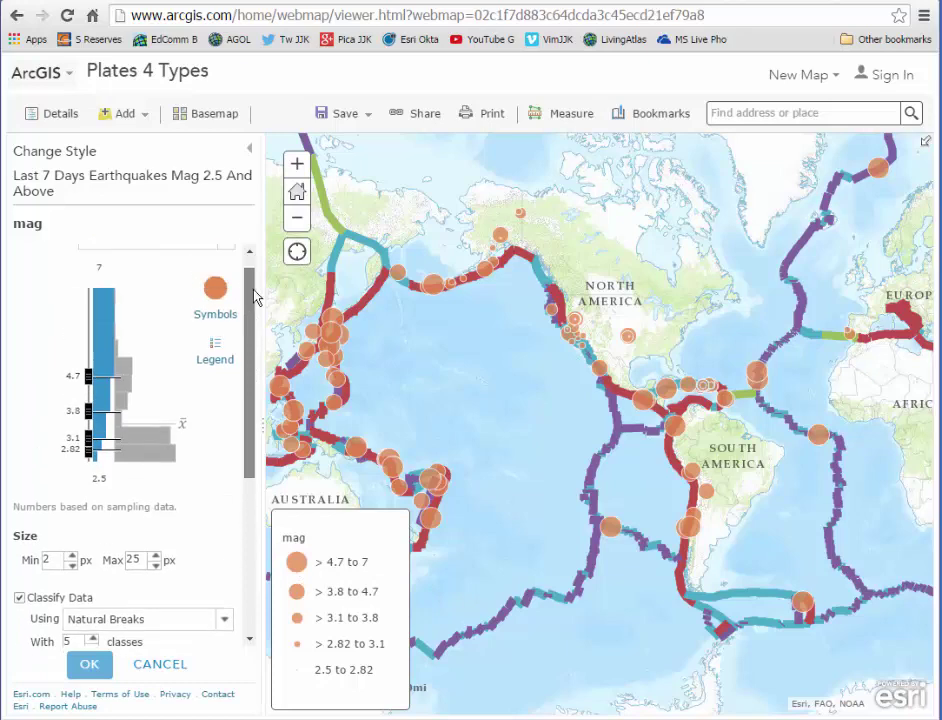
Look at the fill colour choices in the symbol settings, then close them unchanged.
{"action": "left_click", "coordinate": [219, 330]}
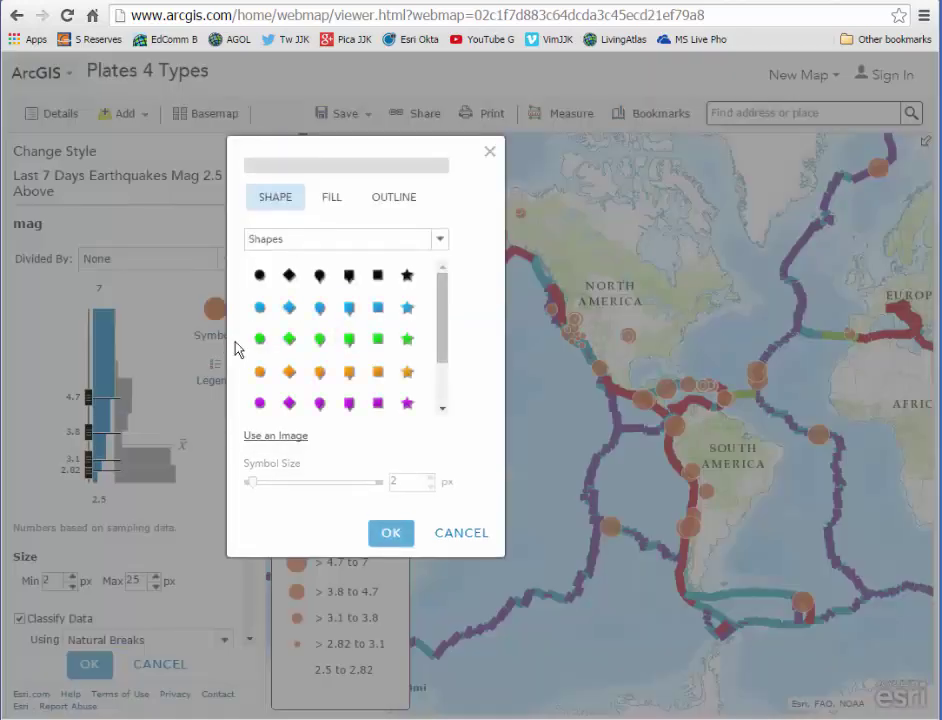
{"action": "left_click", "coordinate": [333, 200]}
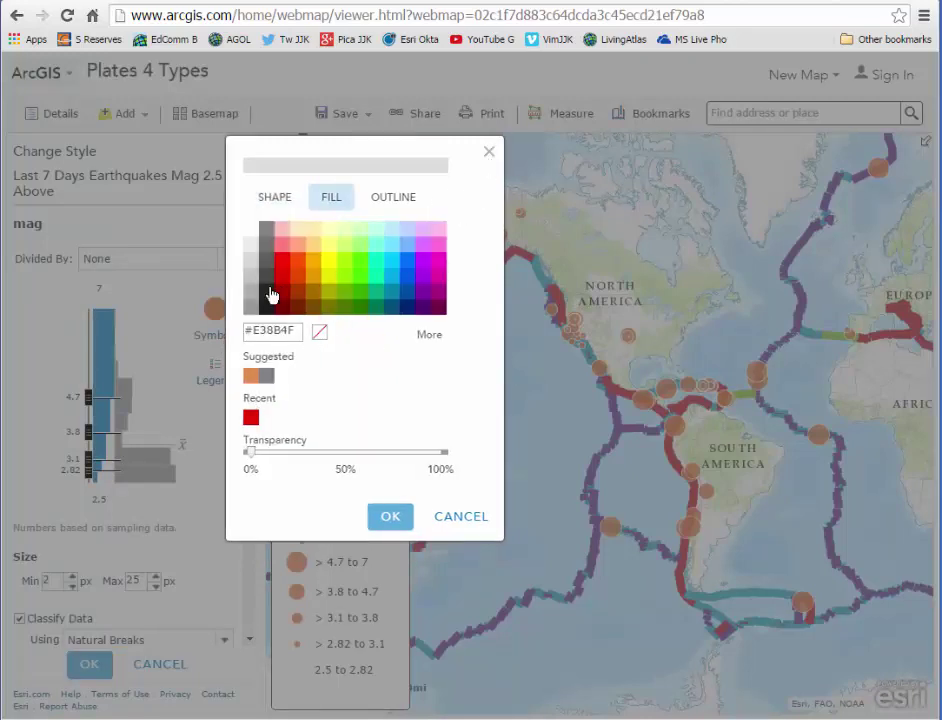
{"action": "left_click", "coordinate": [490, 157]}
In the class list, fill the > 4.7 to 7 class symbol red and accept the style options.
{"action": "left_click", "coordinate": [222, 362]}
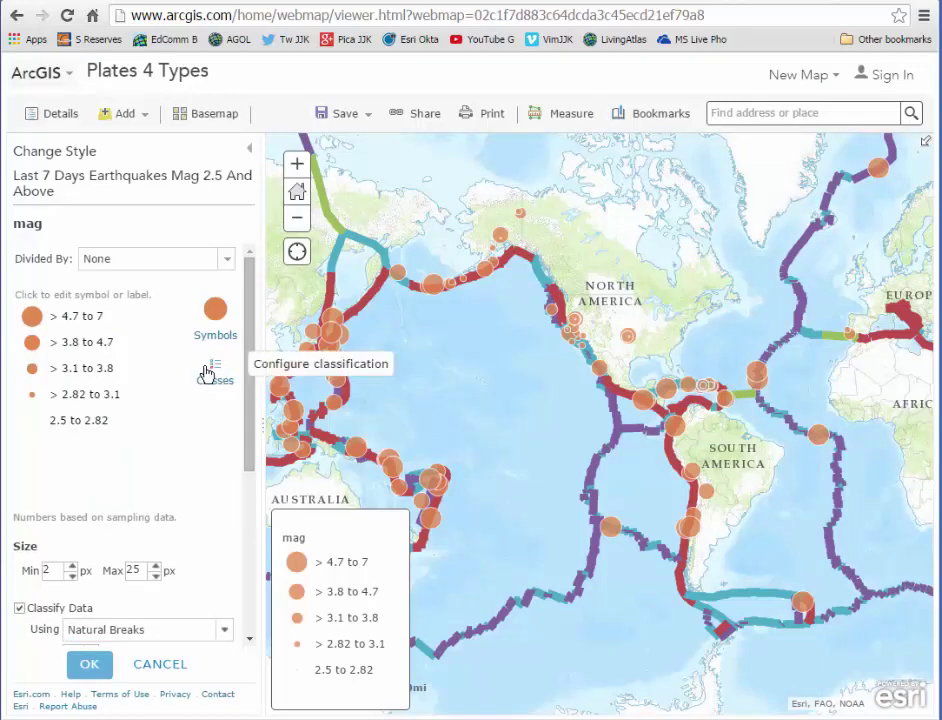
{"action": "left_click", "coordinate": [31, 317]}
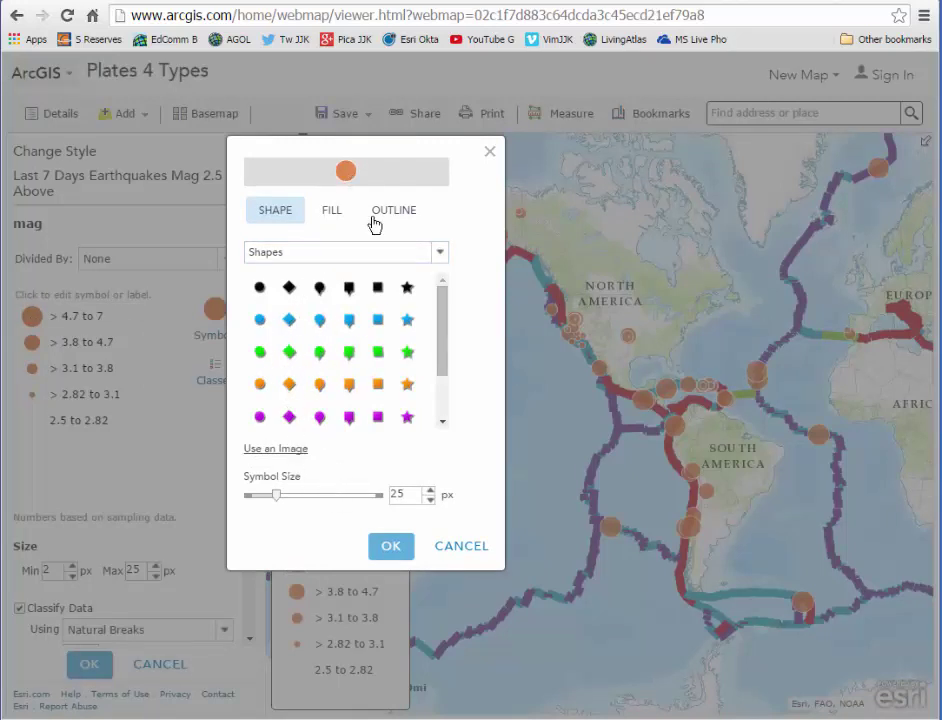
{"action": "left_click", "coordinate": [335, 214]}
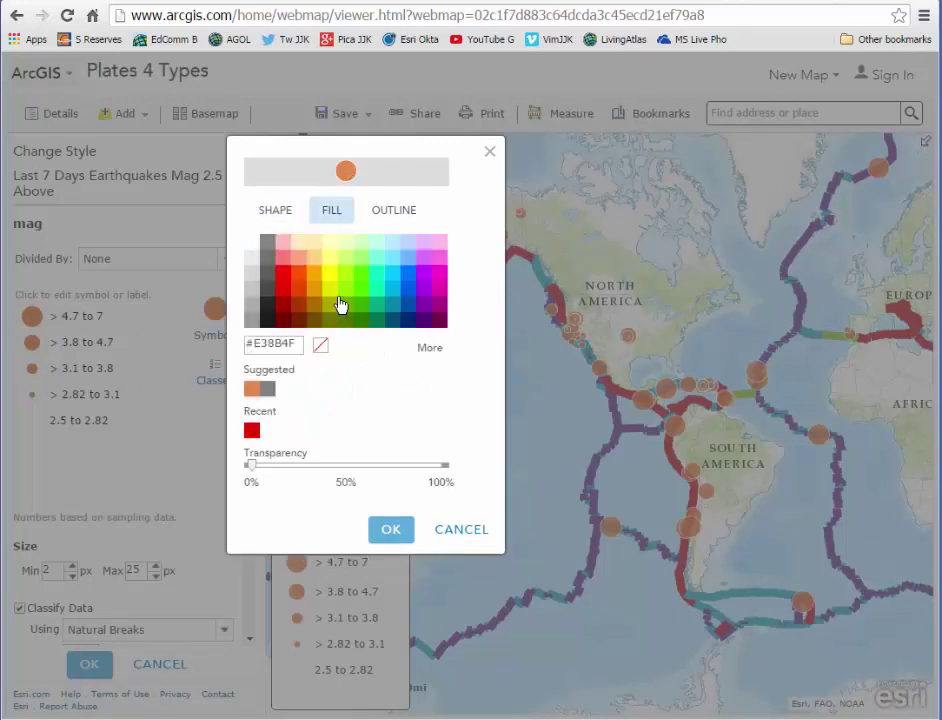
{"action": "left_click", "coordinate": [283, 292]}
{"action": "left_click", "coordinate": [390, 530]}
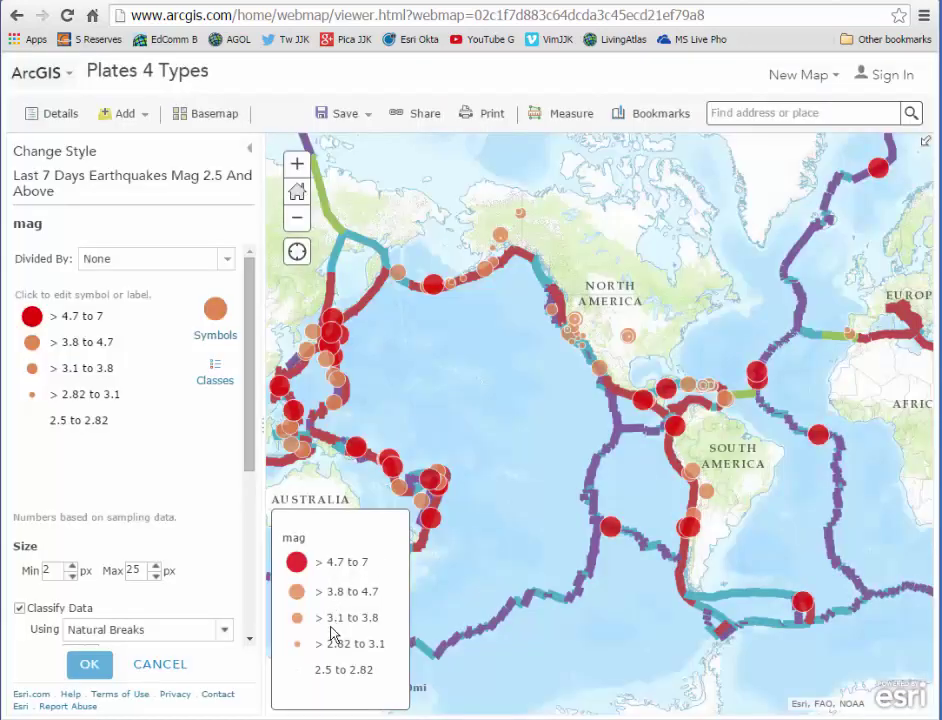
{"action": "left_click", "coordinate": [89, 664]}
Finish the earthquake style, show the legend, and center the map on Central and South America.
{"action": "left_click", "coordinate": [88, 667]}
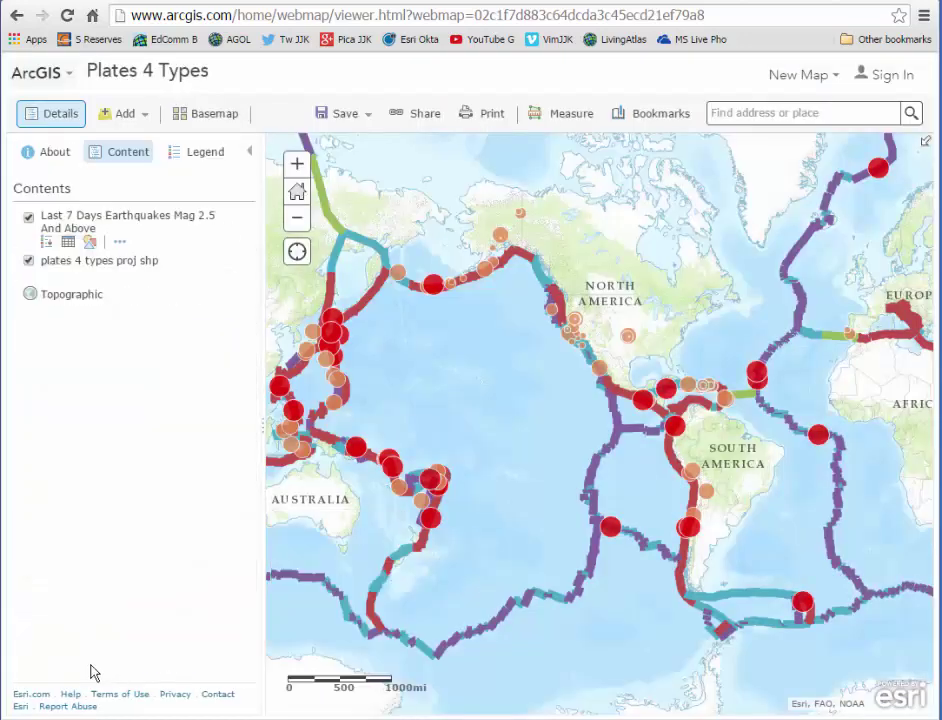
{"action": "left_click", "coordinate": [190, 151]}
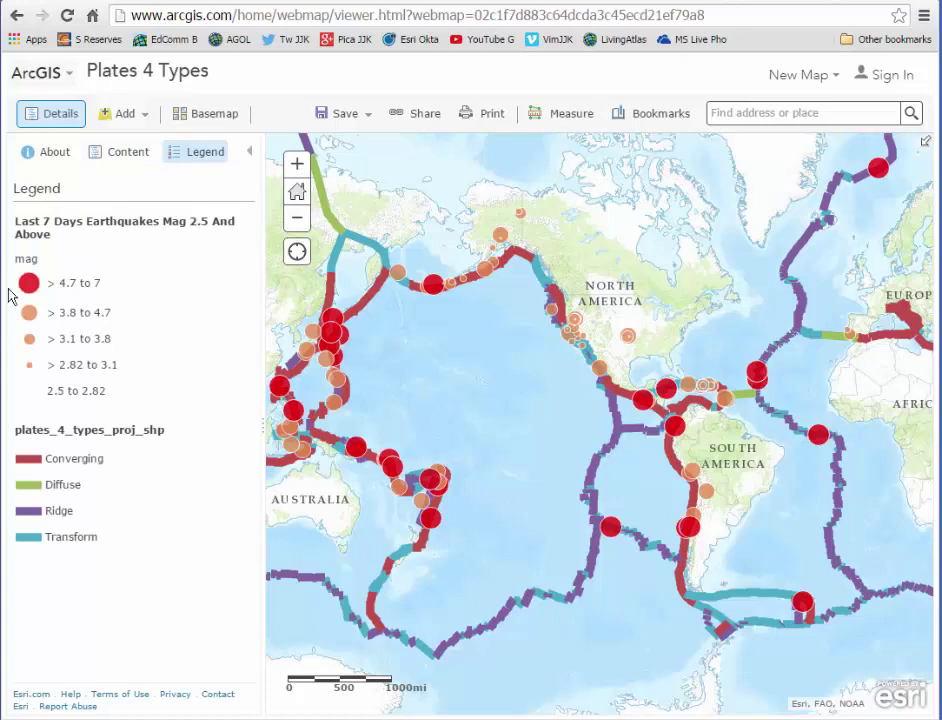
{"action": "left_click_drag", "start_coordinate": [600, 420], "coordinate": [503, 492]}
{"action": "scroll", "coordinate": [484, 484], "scroll_direction": "up", "scroll_amount": 1}
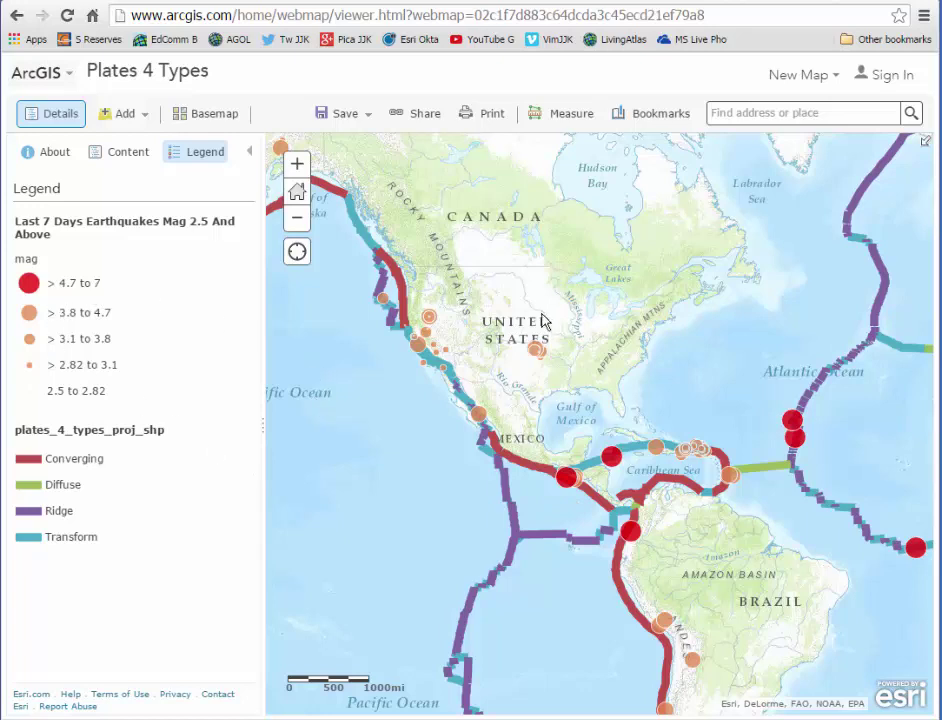
{"action": "left_click_drag", "start_coordinate": [619, 437], "coordinate": [564, 341]}
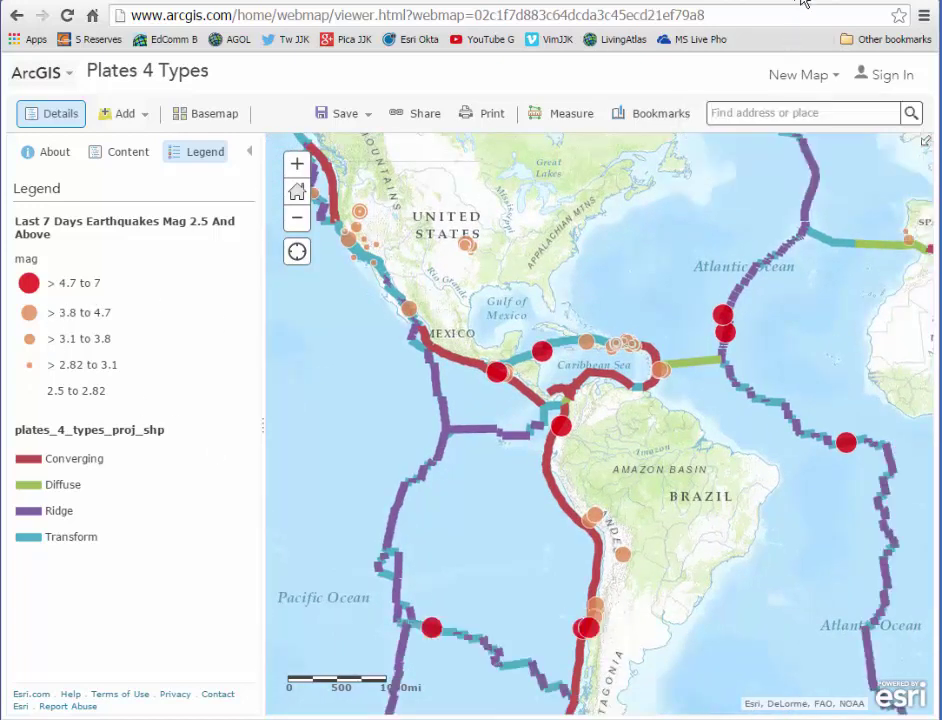